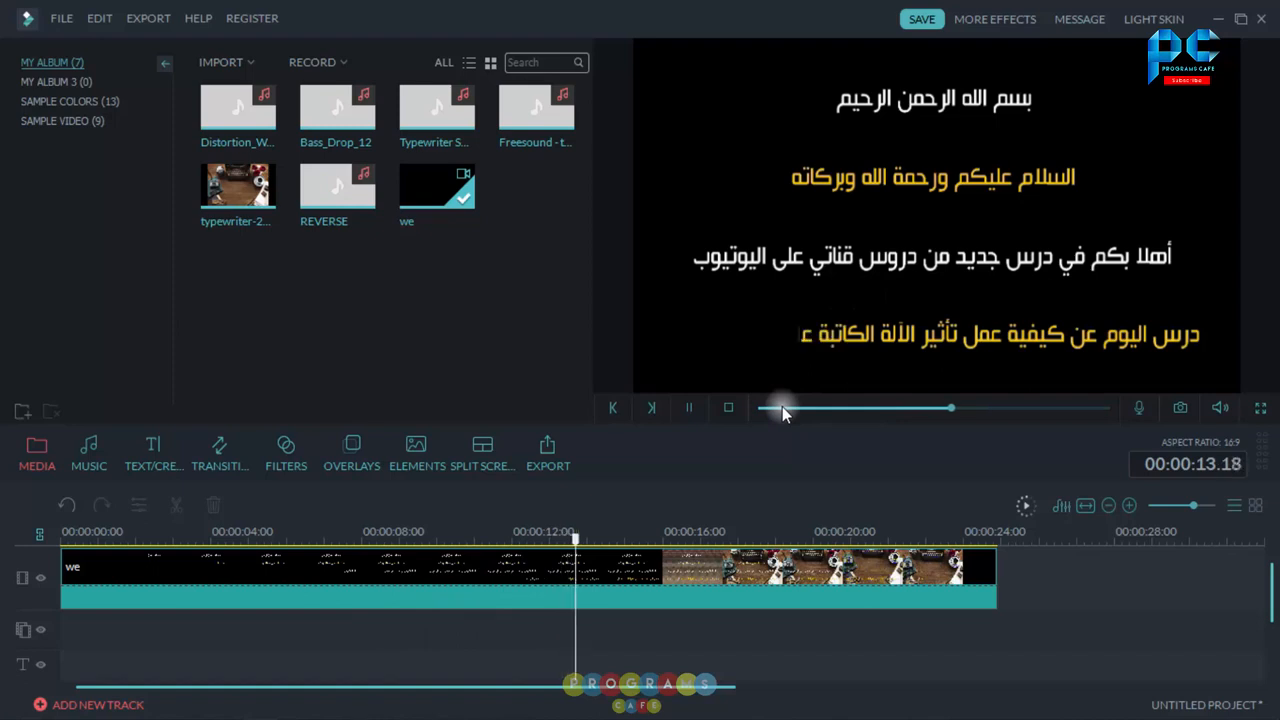
{"action": "left_click", "coordinate": [692, 408]}
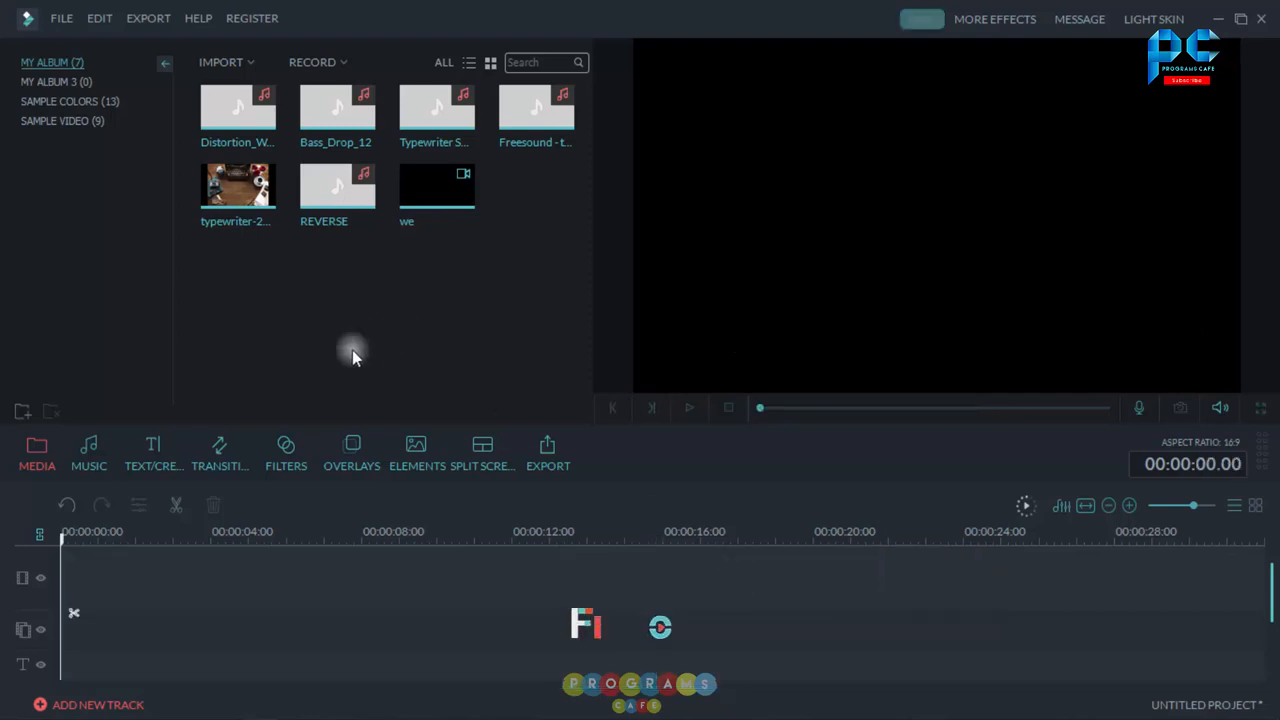
Step: Add the Credits 4 end-credits title to the start of the text track
{"action": "left_click", "coordinate": [163, 451]}
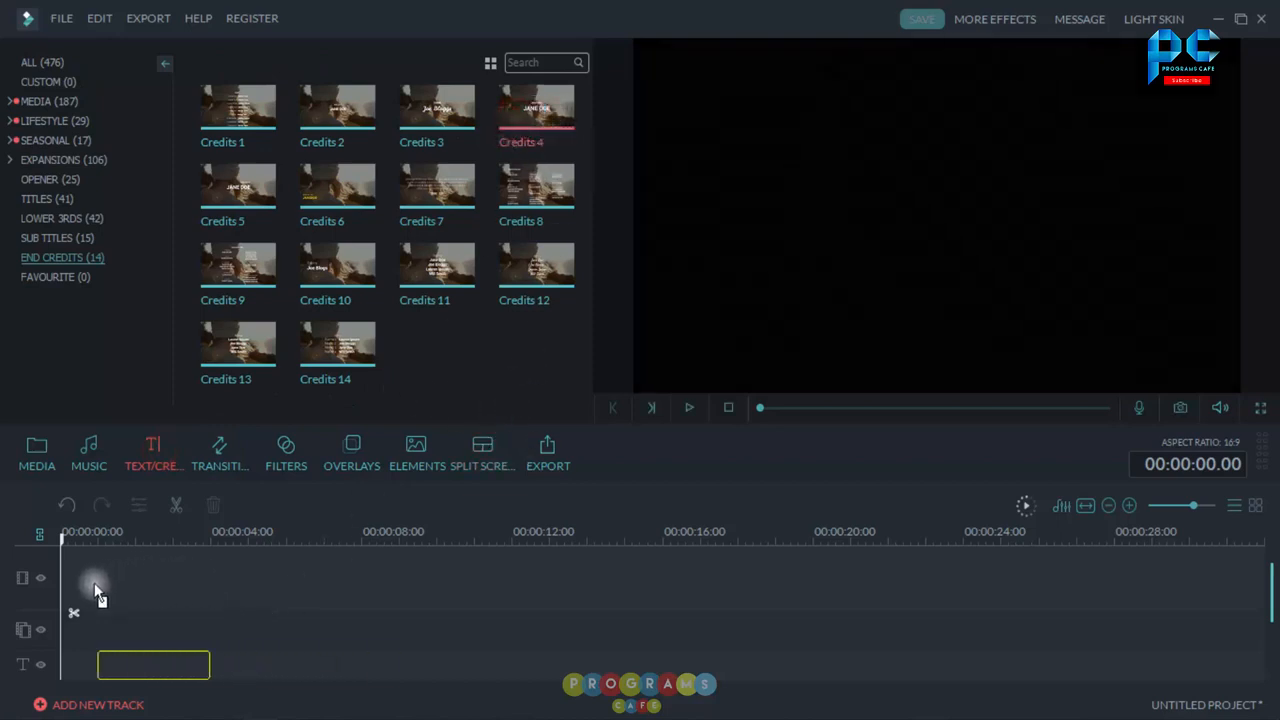
{"action": "left_click_drag", "start_coordinate": [62, 590], "coordinate": [64, 593]}
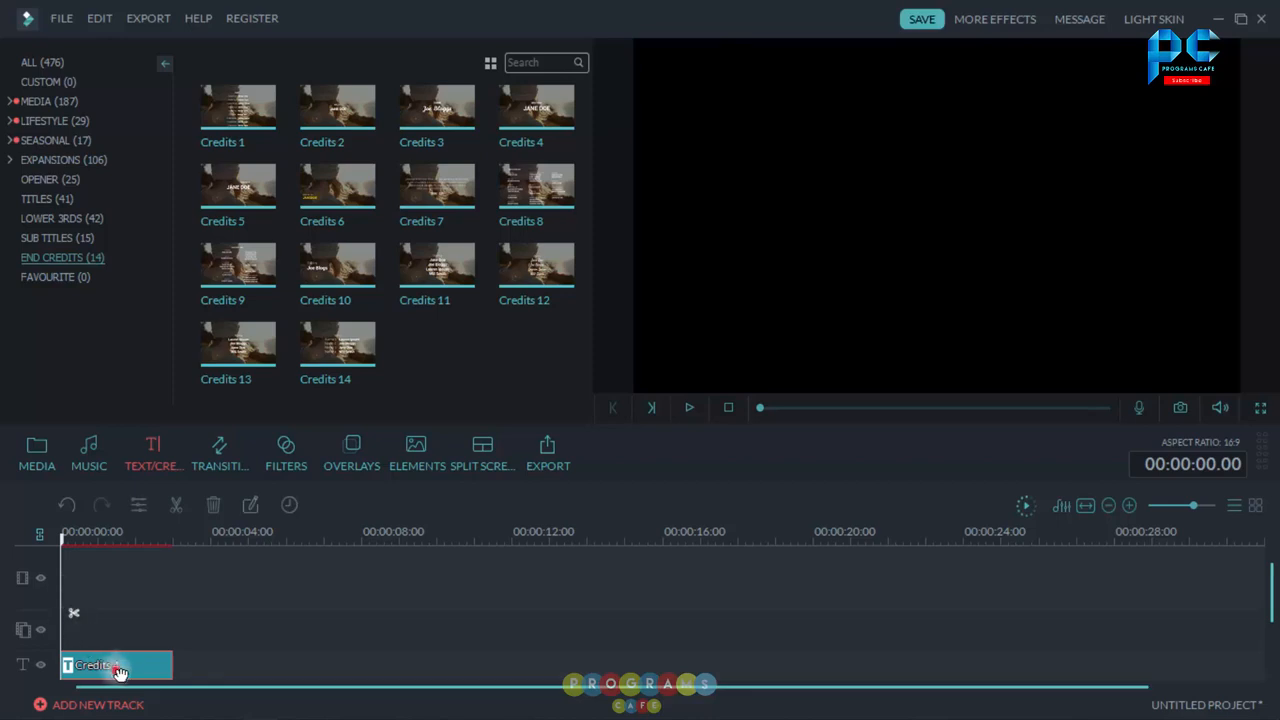
Step: Open the title in Advanced Text Edit, replace its text with the pasted tutorial sentence, and widen the text box
{"action": "double_click", "coordinate": [118, 667]}
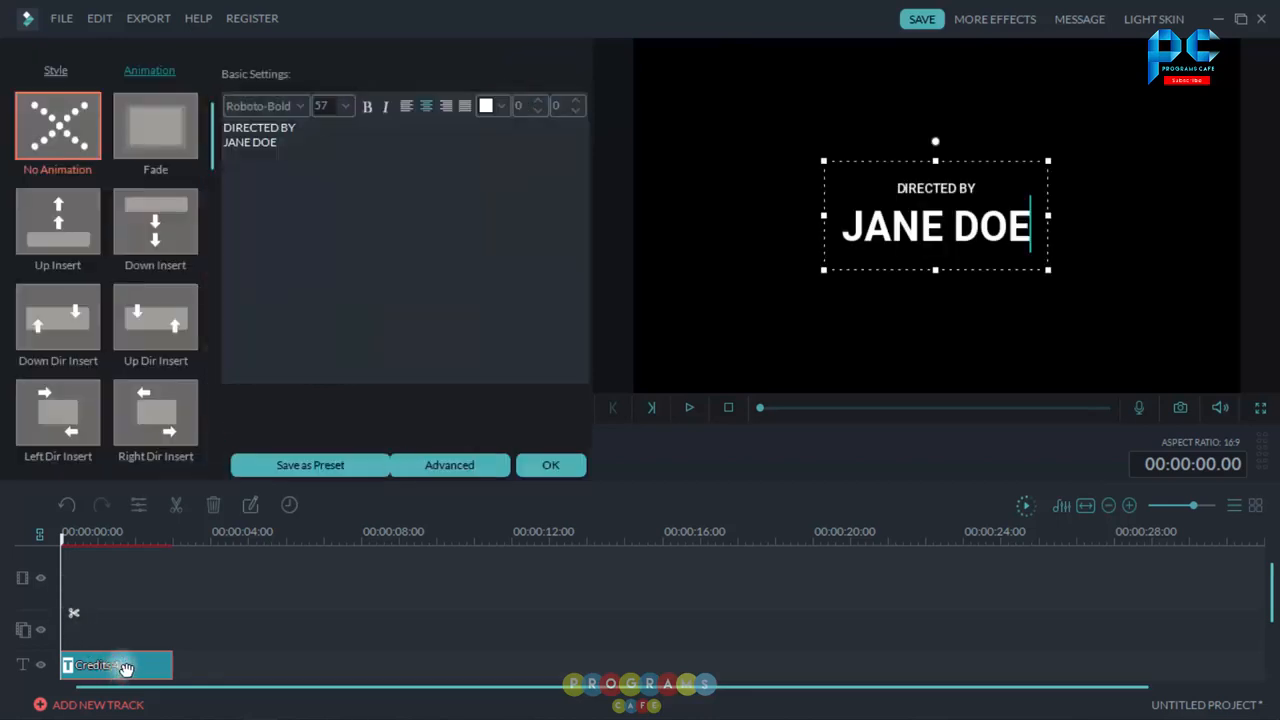
{"action": "left_click", "coordinate": [472, 463]}
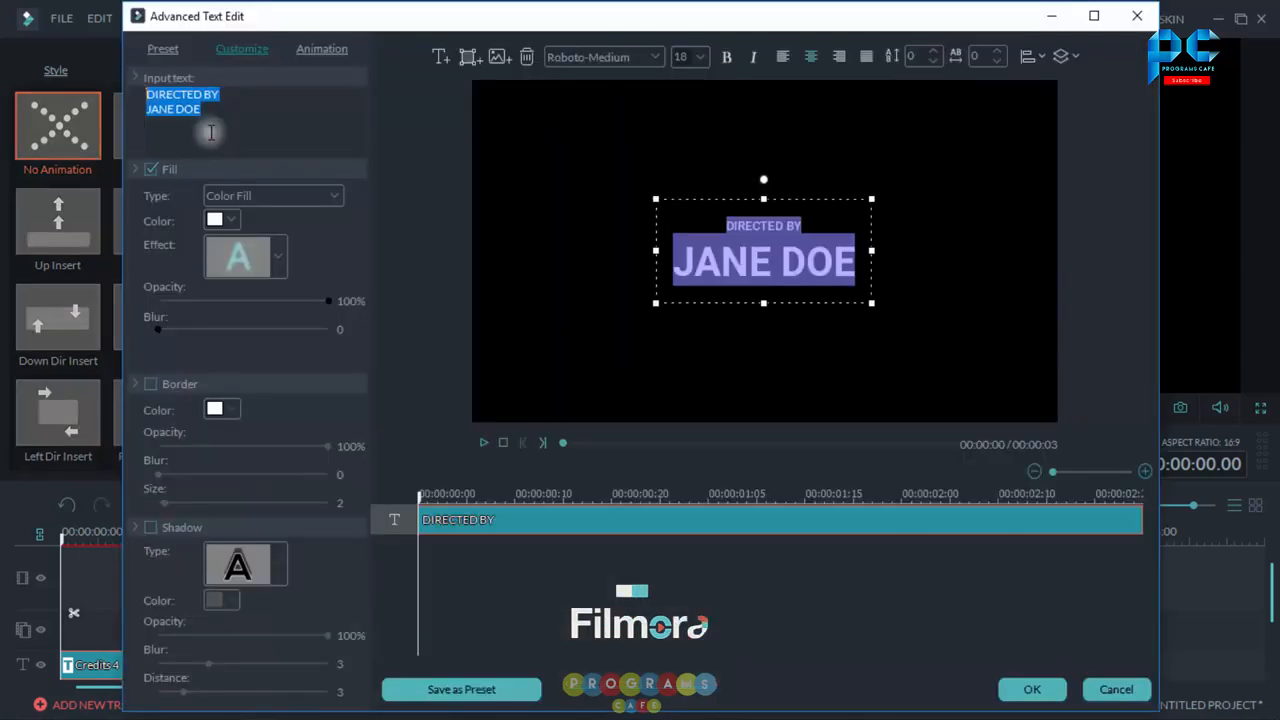
{"action": "left_click", "coordinate": [215, 128]}
{"action": "key", "text": "ctrl+a"}
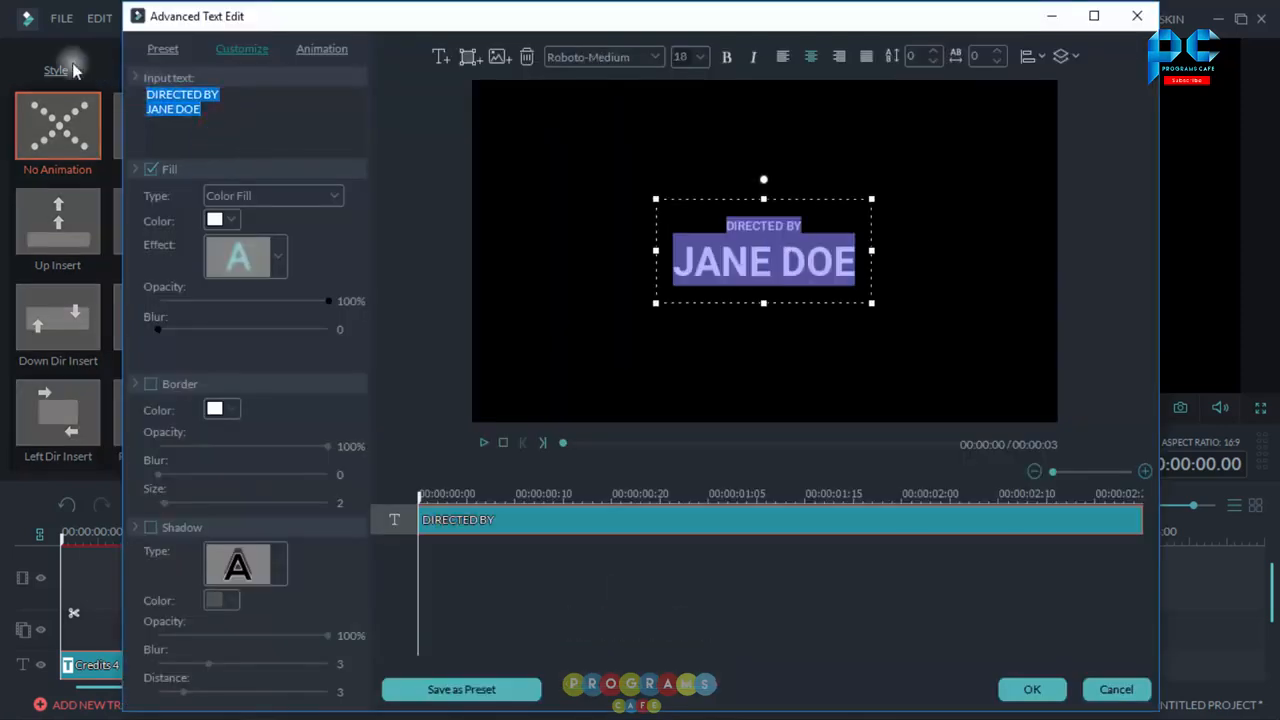
{"action": "key", "text": "BackSpace"}
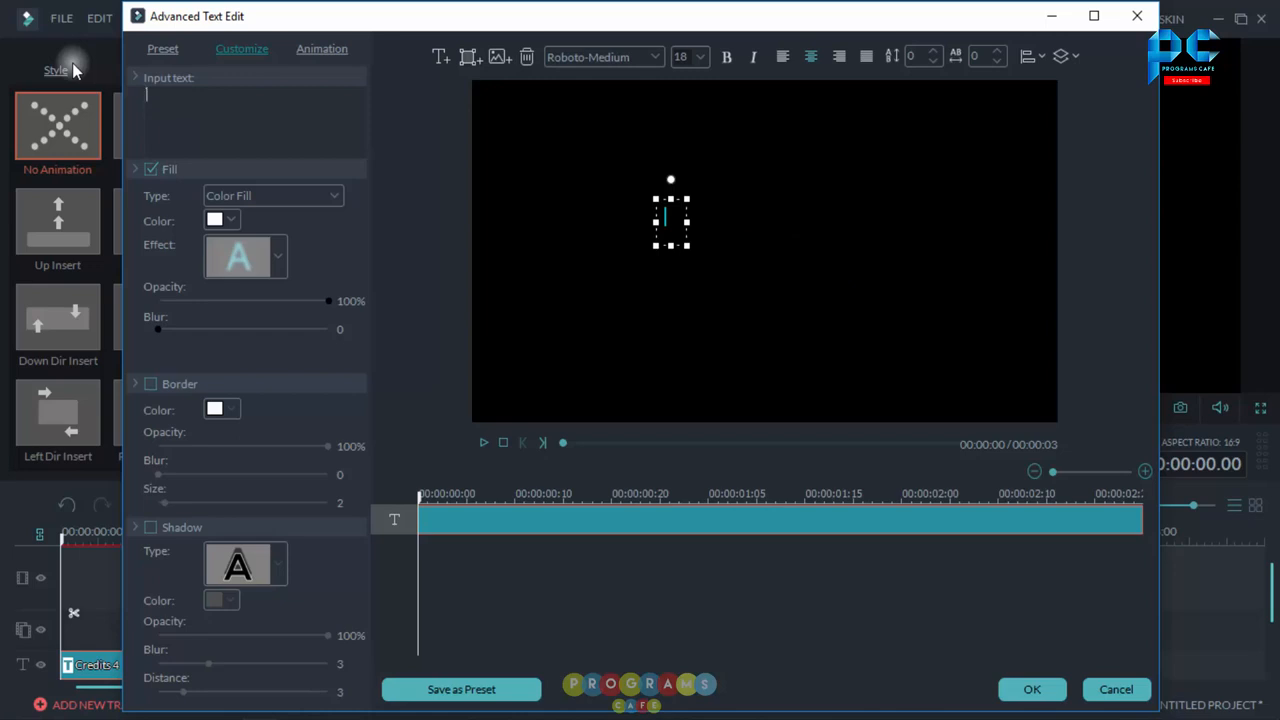
{"action": "type", "text": "Hello Guys today i will show you how to make Typewriter effect on filmora just follow me to know how you can do it let's go"}
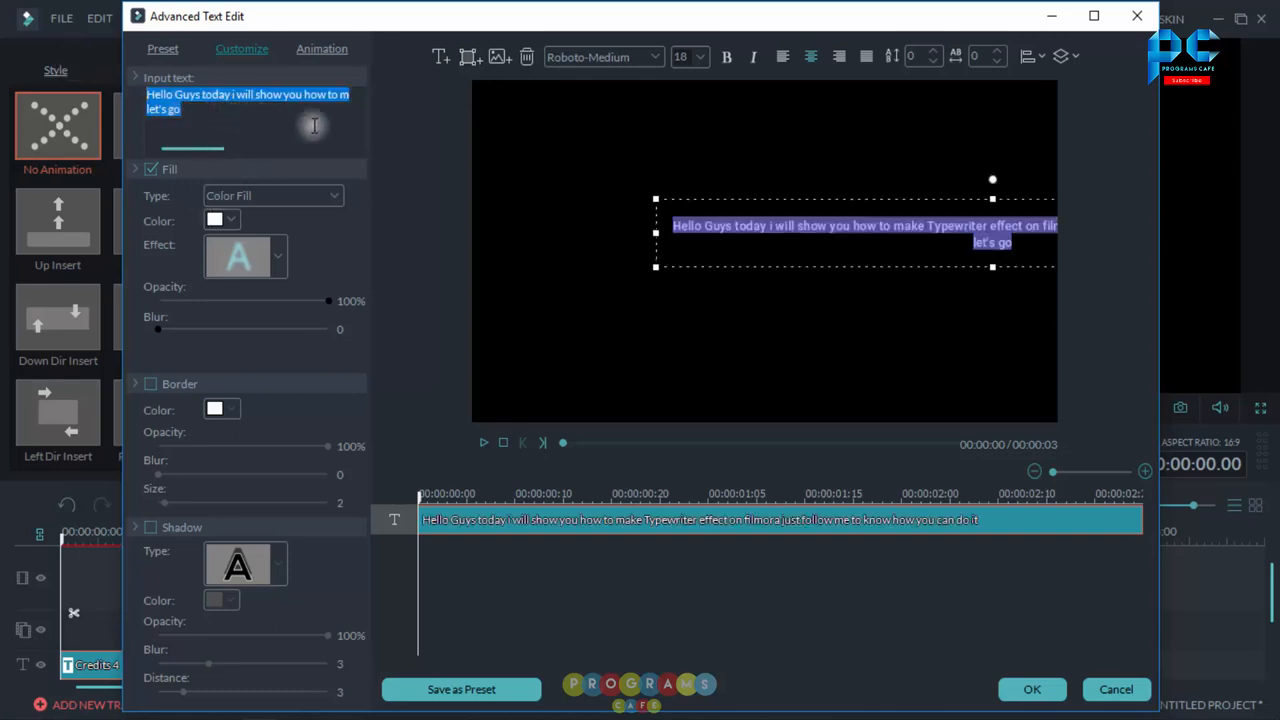
{"action": "left_click_drag", "start_coordinate": [653, 237], "coordinate": [504, 238]}
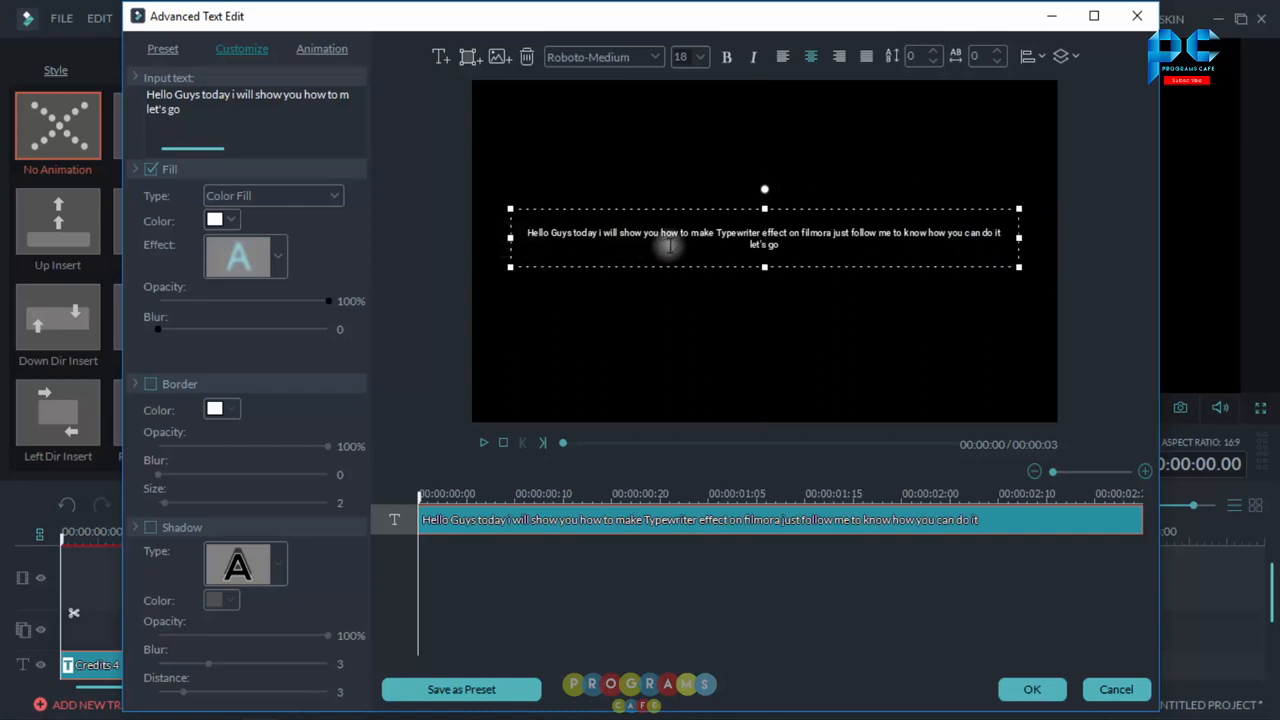
Step: Color all of the title text yellow
{"action": "left_click", "coordinate": [206, 123]}
{"action": "key", "text": "ctrl+a"}
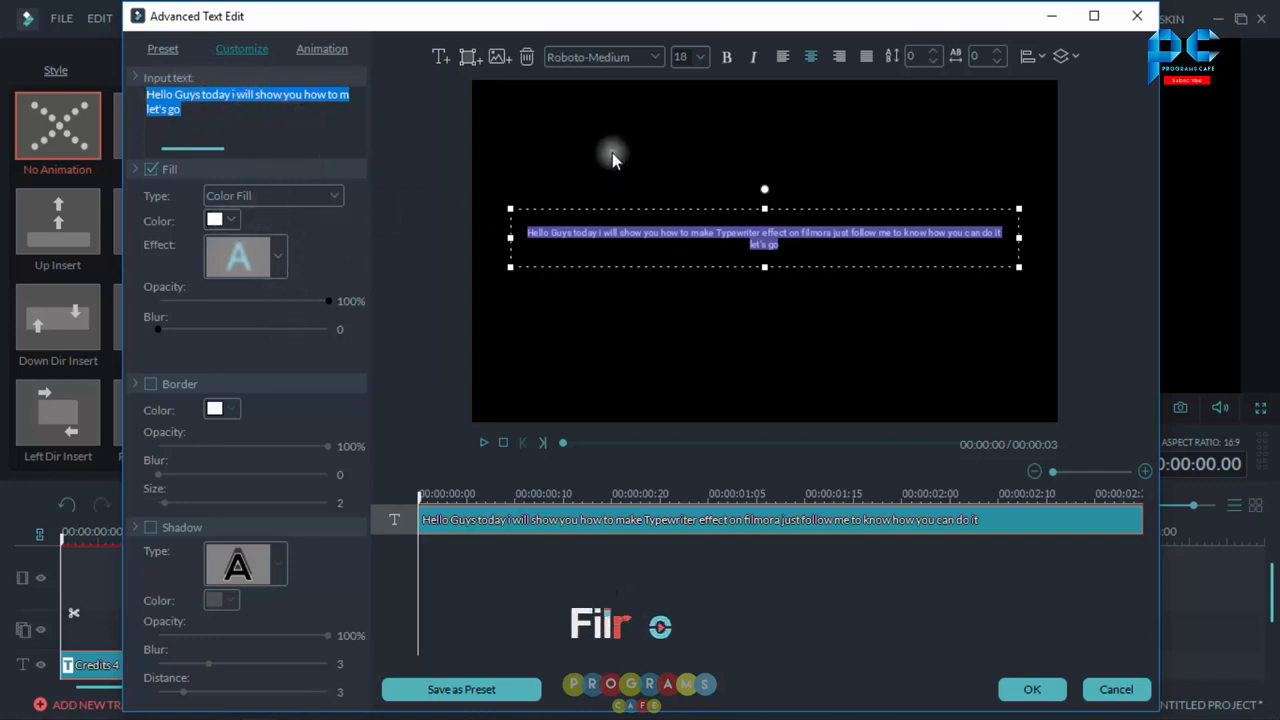
{"action": "left_click", "coordinate": [231, 221]}
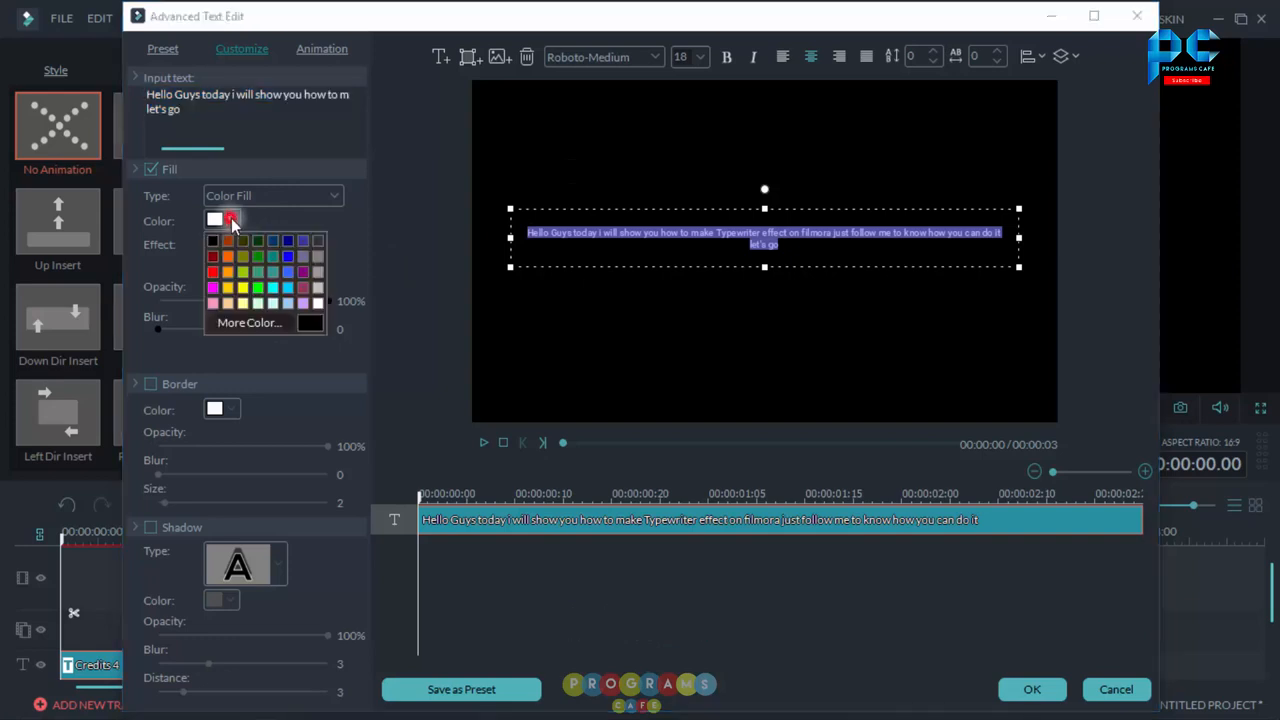
{"action": "left_click", "coordinate": [227, 289]}
{"action": "left_click", "coordinate": [731, 243]}
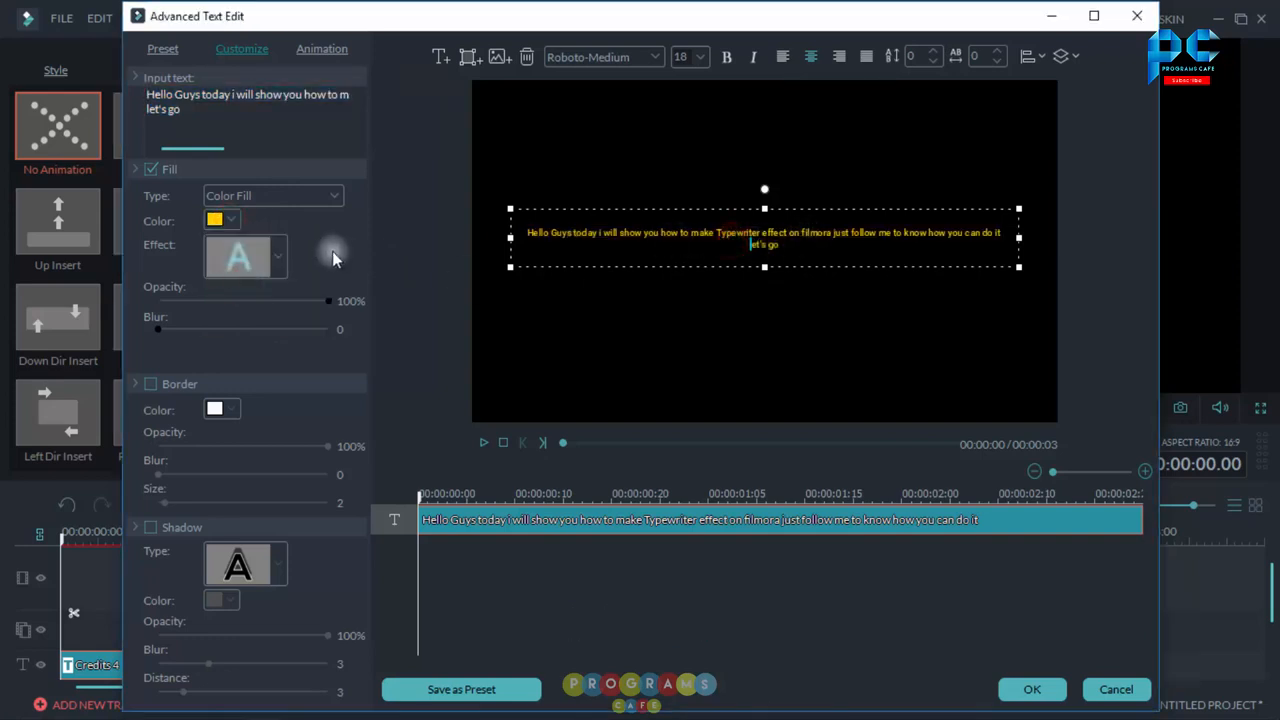
Step: Set the font size of all the title text to 40
{"action": "left_click", "coordinate": [195, 118]}
{"action": "key", "text": "ctrl+a"}
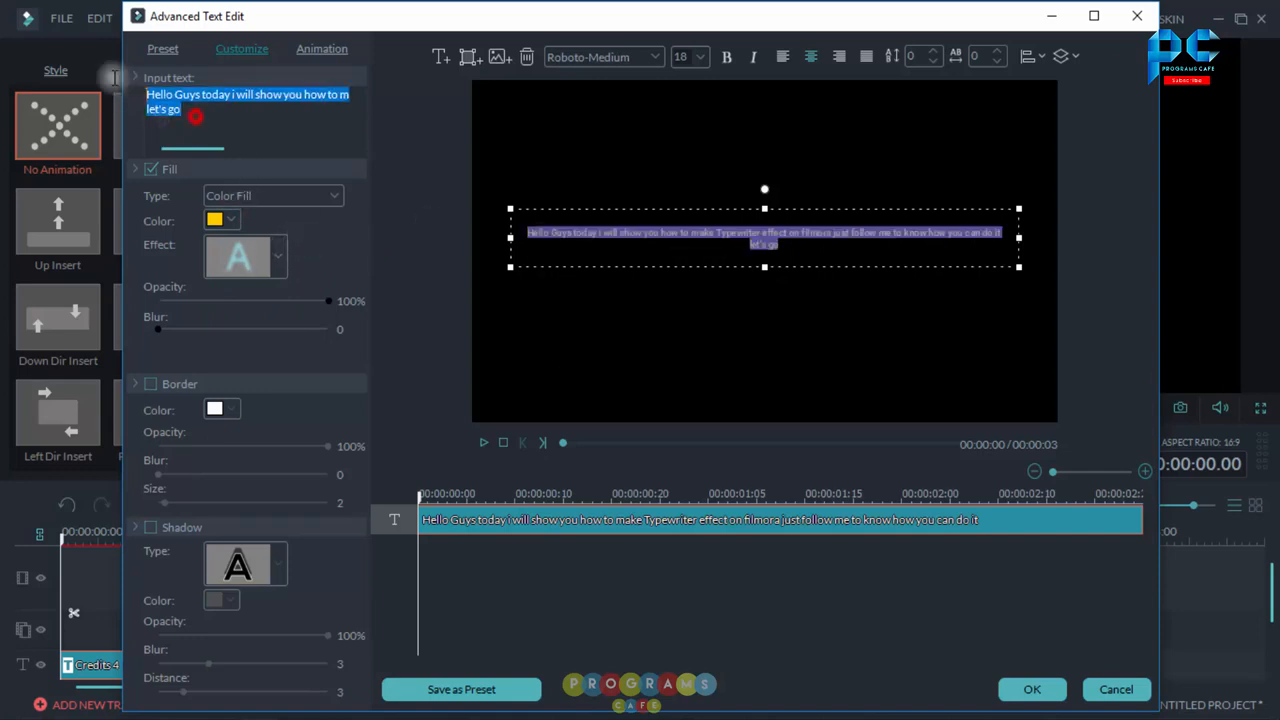
{"action": "left_click", "coordinate": [701, 62]}
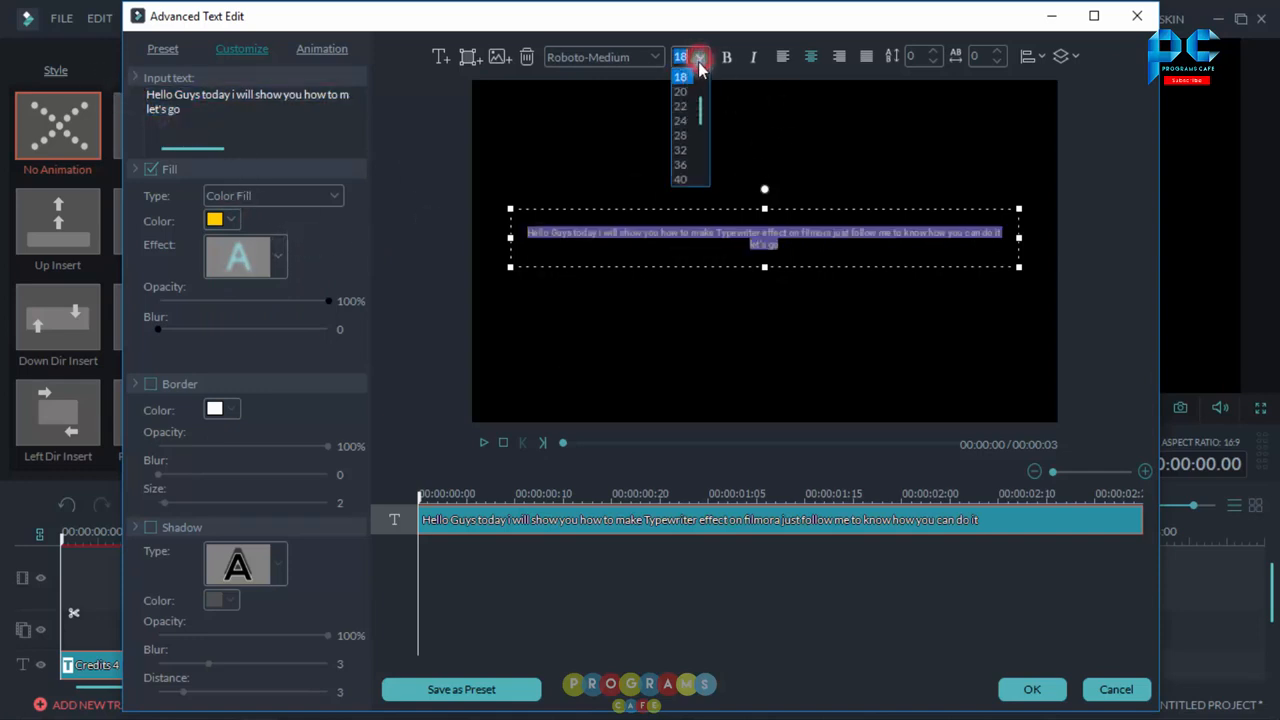
{"action": "scroll", "coordinate": [687, 157], "scroll_direction": "down", "scroll_amount": 3}
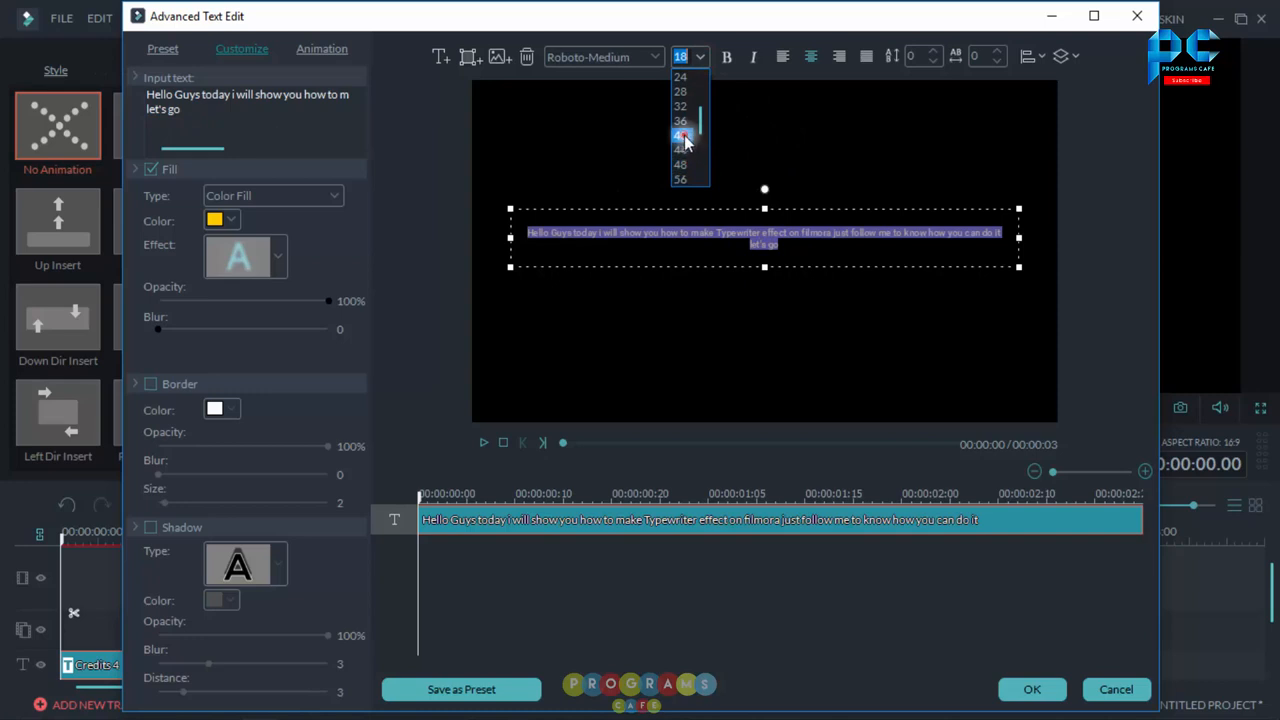
{"action": "left_click", "coordinate": [684, 138]}
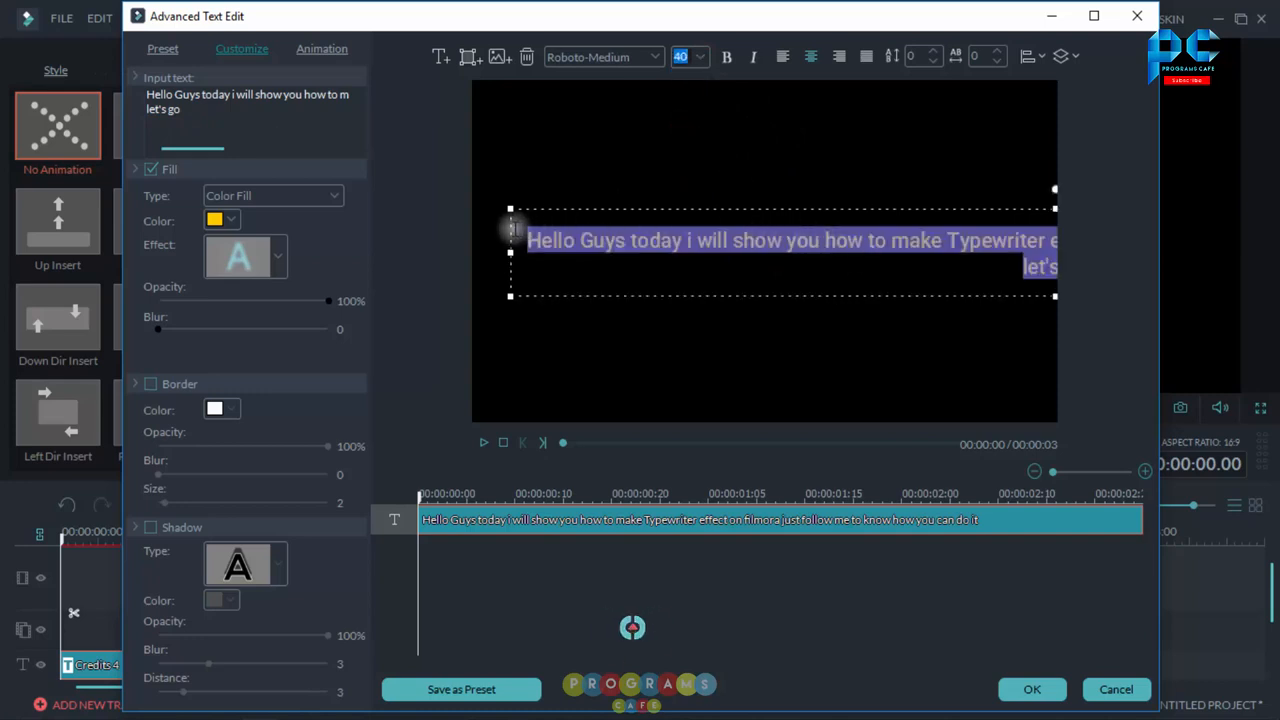
Step: Break the text into lines after "today", "how", "Typewriter" and "follow me", and move the text block up to center it
{"action": "left_click", "coordinate": [230, 95]}
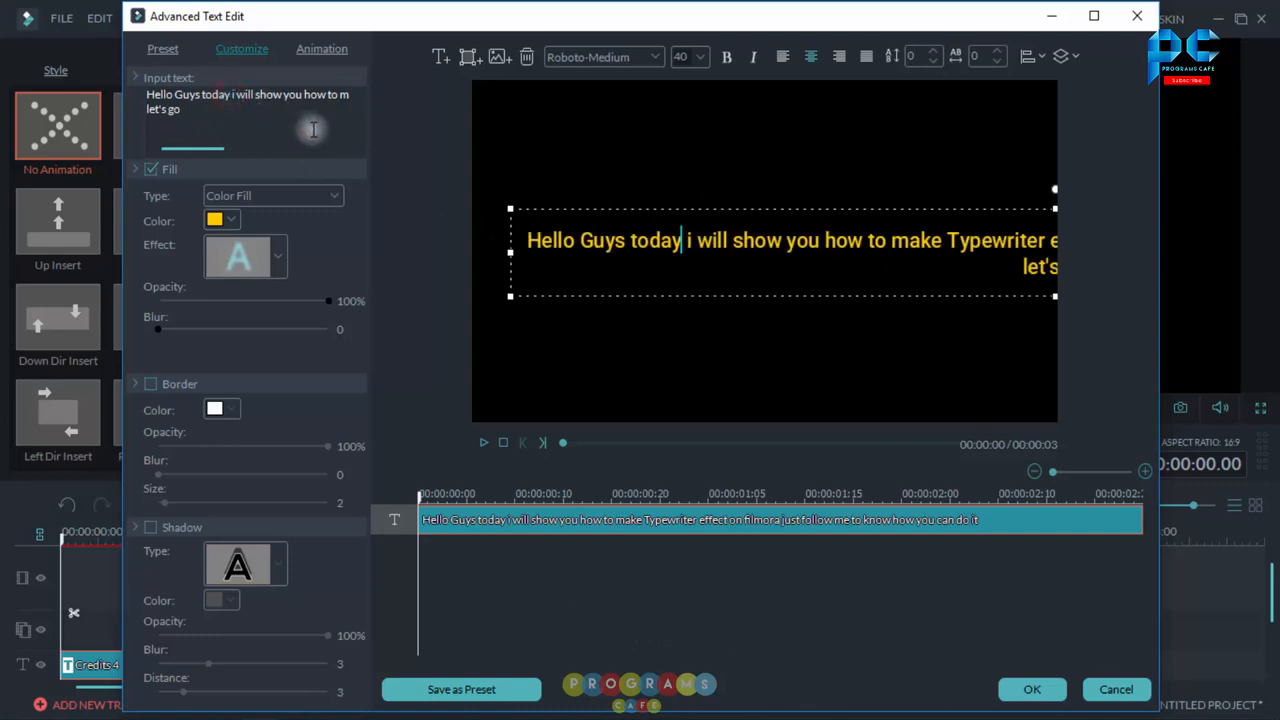
{"action": "key", "text": "Return"}
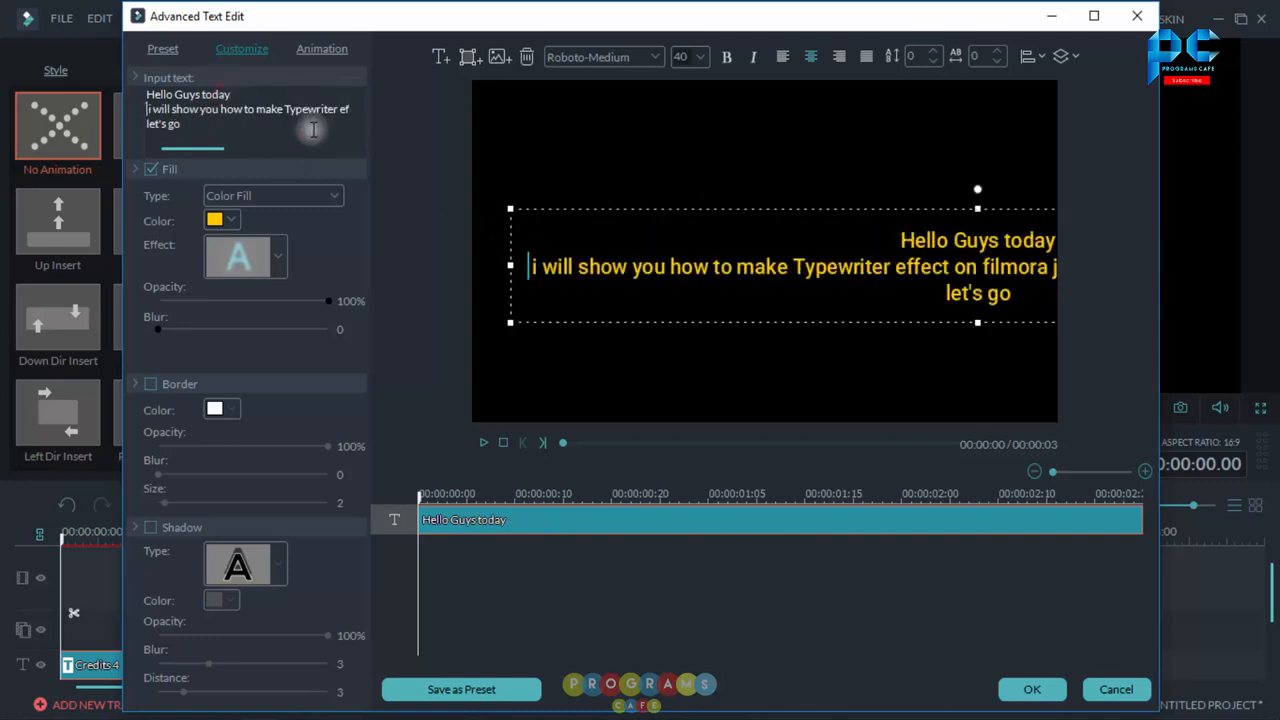
{"action": "left_click", "coordinate": [240, 109]}
{"action": "key", "text": "Return"}
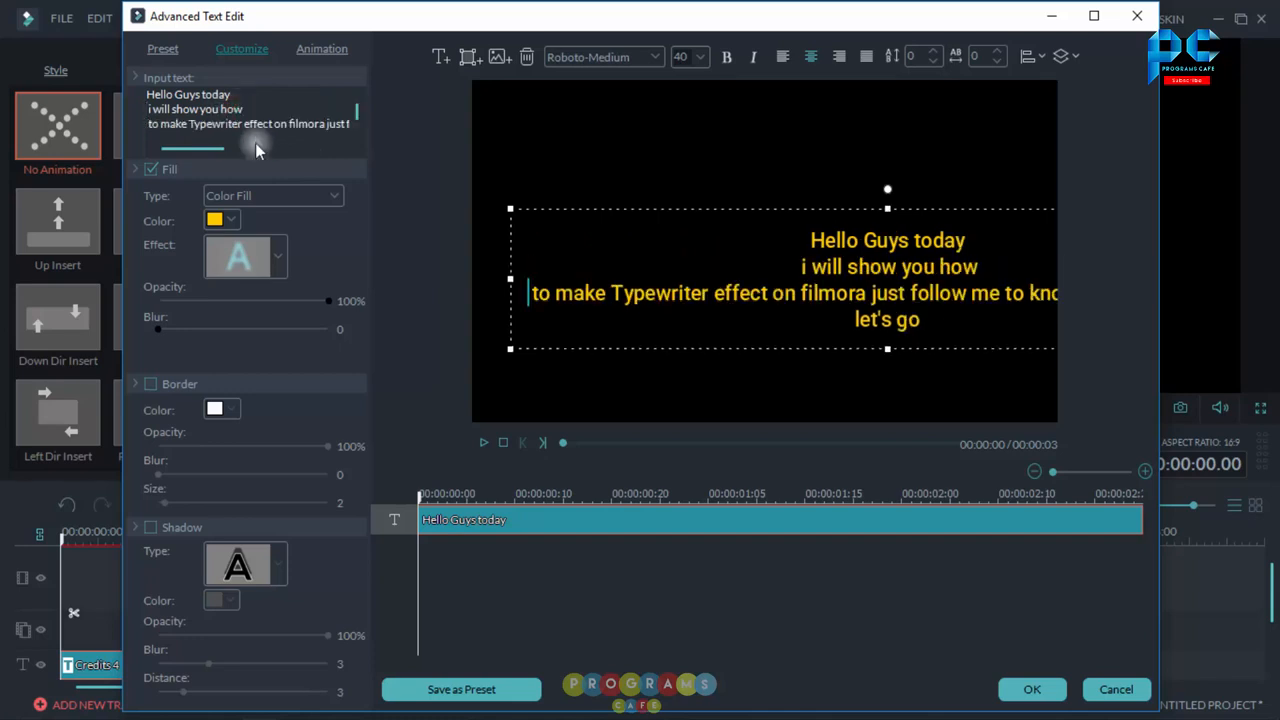
{"action": "left_click", "coordinate": [243, 122]}
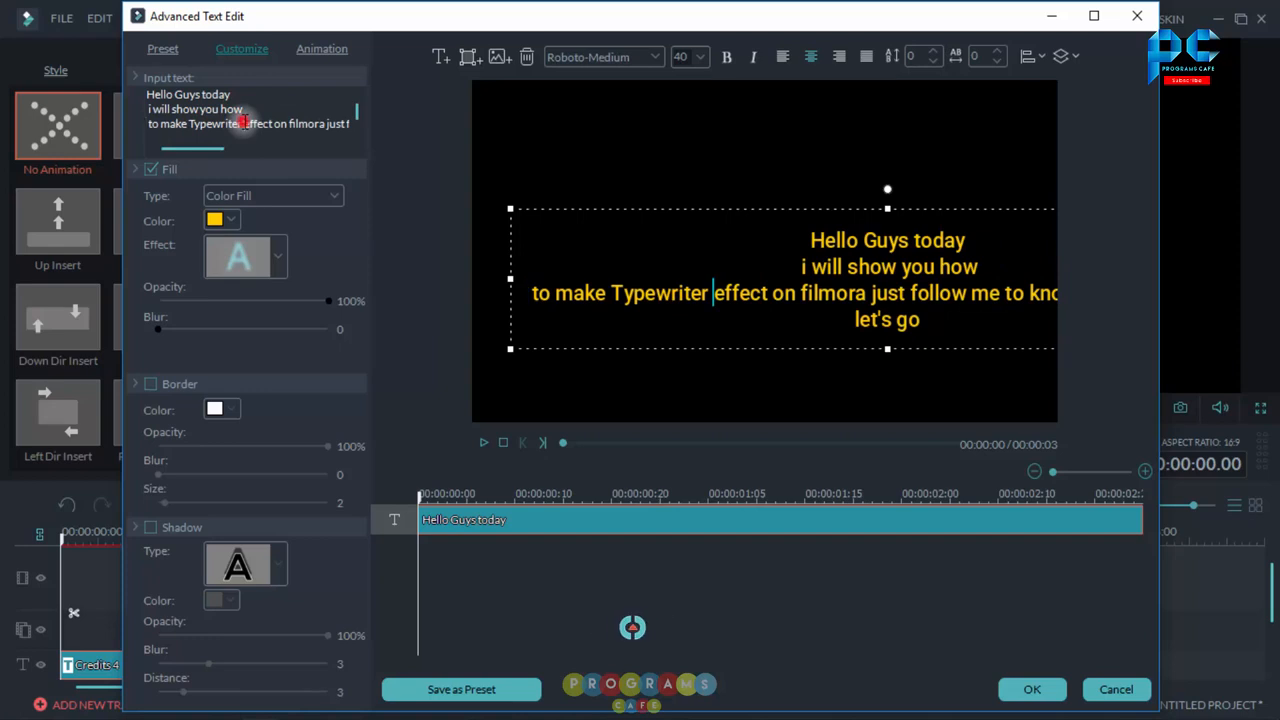
{"action": "key", "text": "Return"}
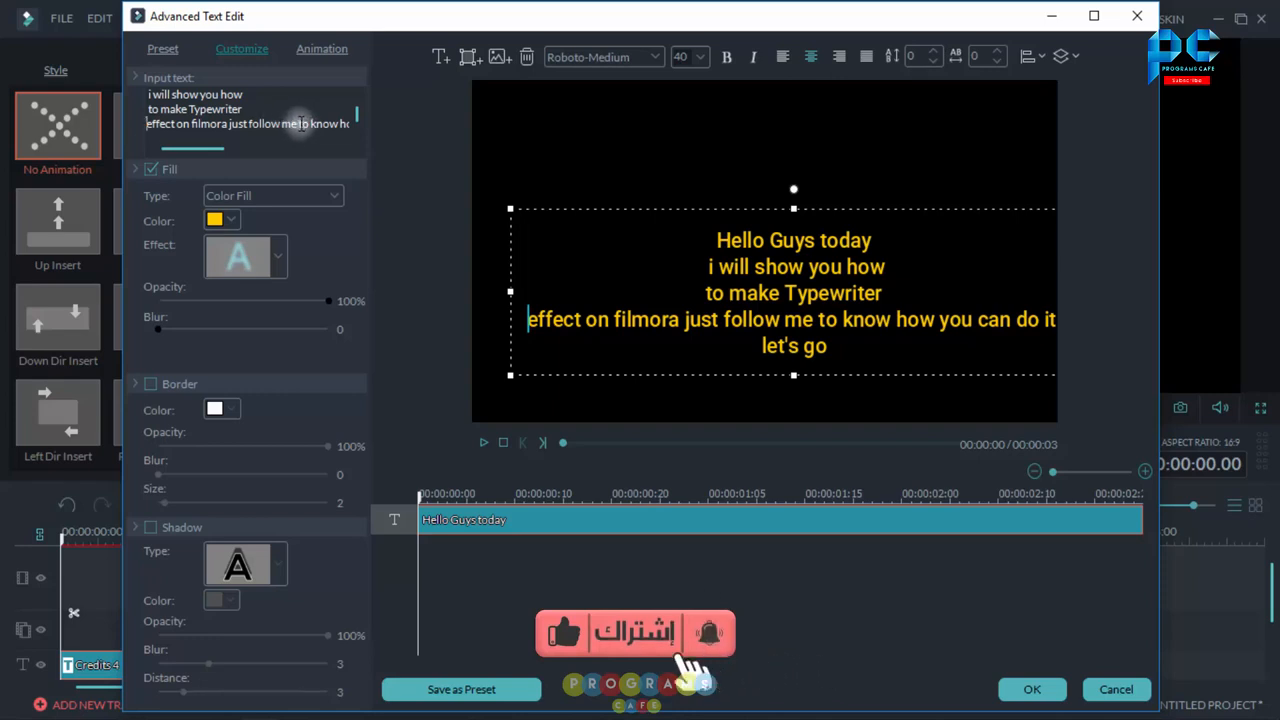
{"action": "left_click", "coordinate": [297, 124]}
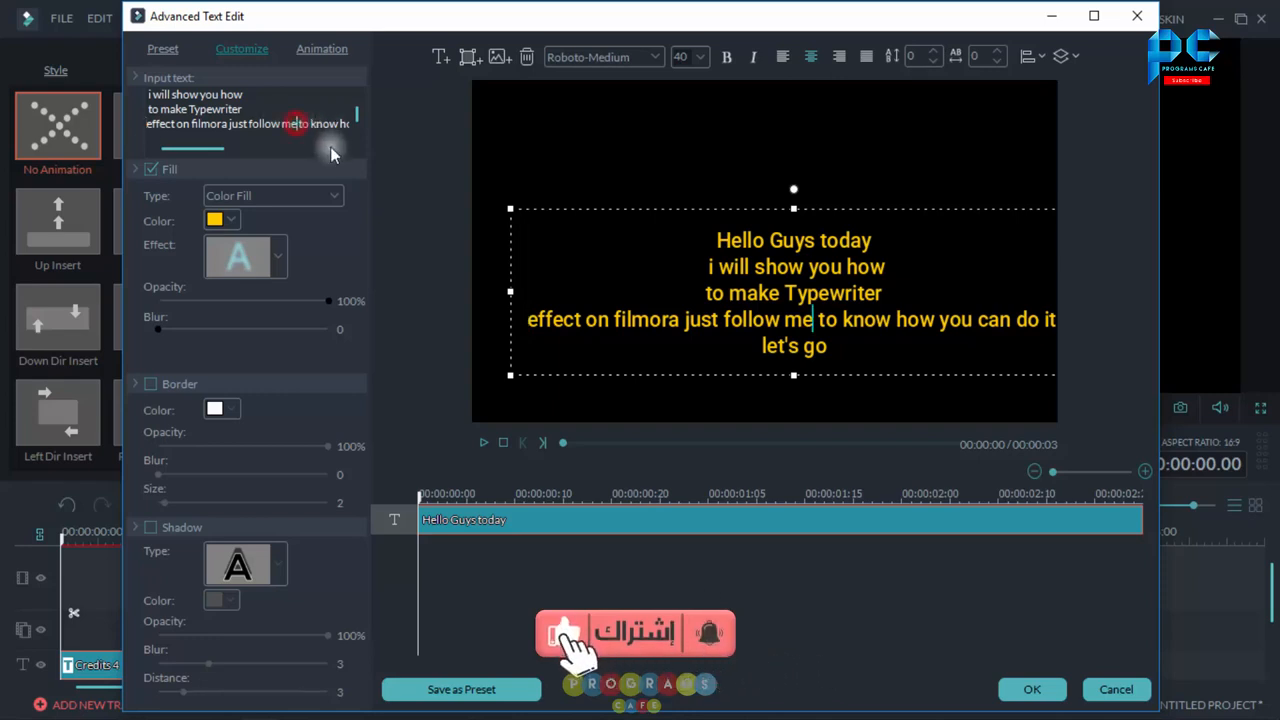
{"action": "key", "text": "Return"}
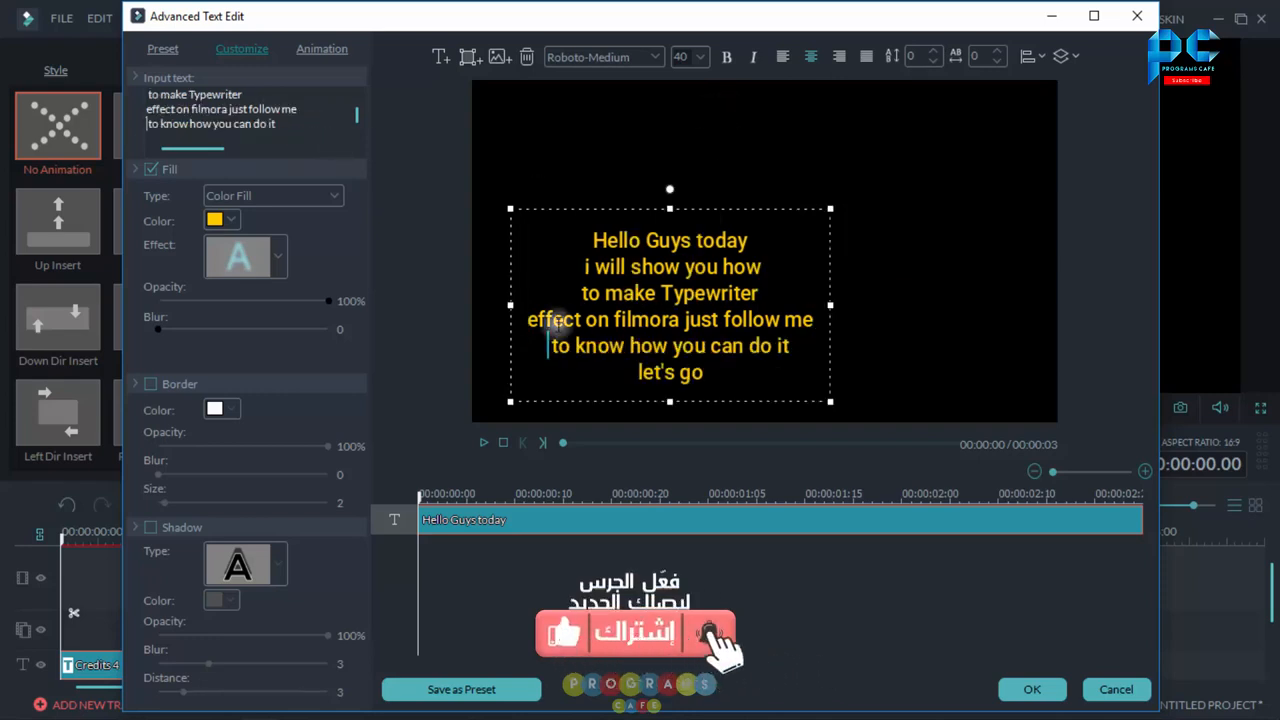
{"action": "mouse_move", "coordinate": [508, 311]}
{"action": "left_mouse_down"}
{"action": "mouse_move", "coordinate": [611, 269]}
{"action": "mouse_move", "coordinate": [609, 286]}
{"action": "mouse_move", "coordinate": [610, 272]}
{"action": "mouse_move", "coordinate": [597, 274]}
{"action": "mouse_move", "coordinate": [607, 260]}
{"action": "left_mouse_up"}
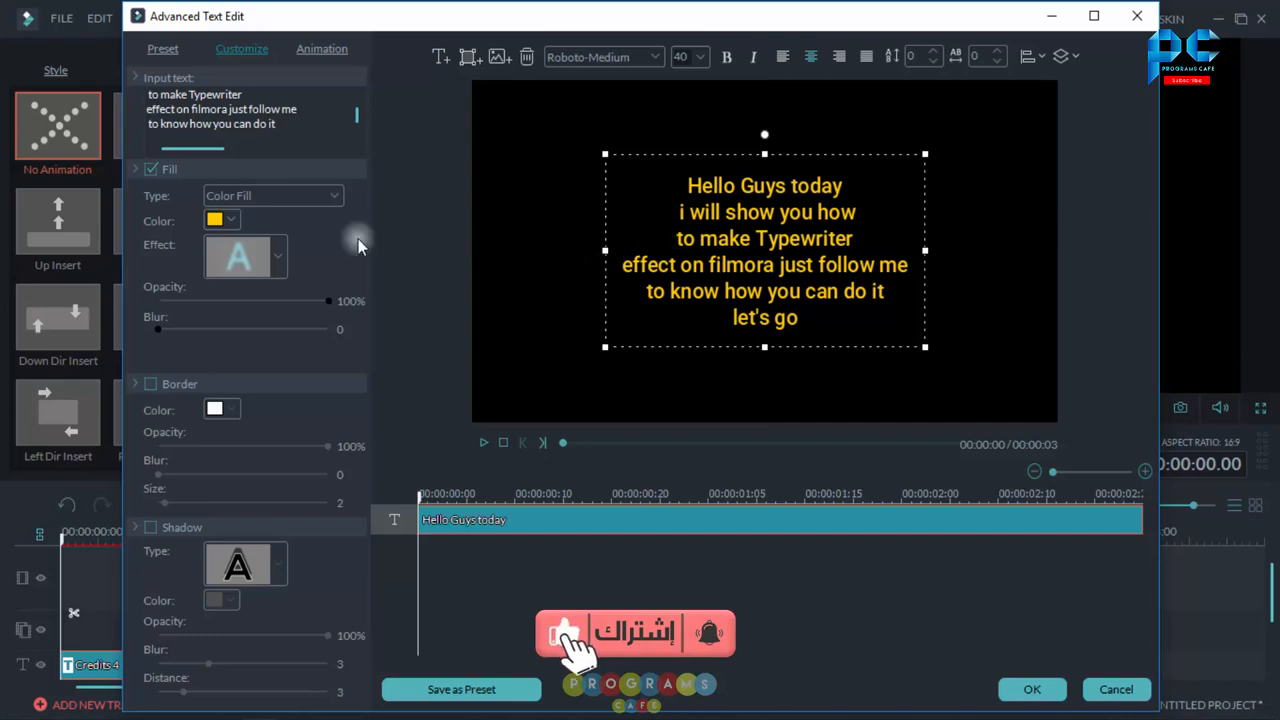
Step: Change all the text's font to LemonMilk and enlarge the text box to fill most of the frame
{"action": "left_click_drag", "start_coordinate": [298, 131], "coordinate": [93, 80]}
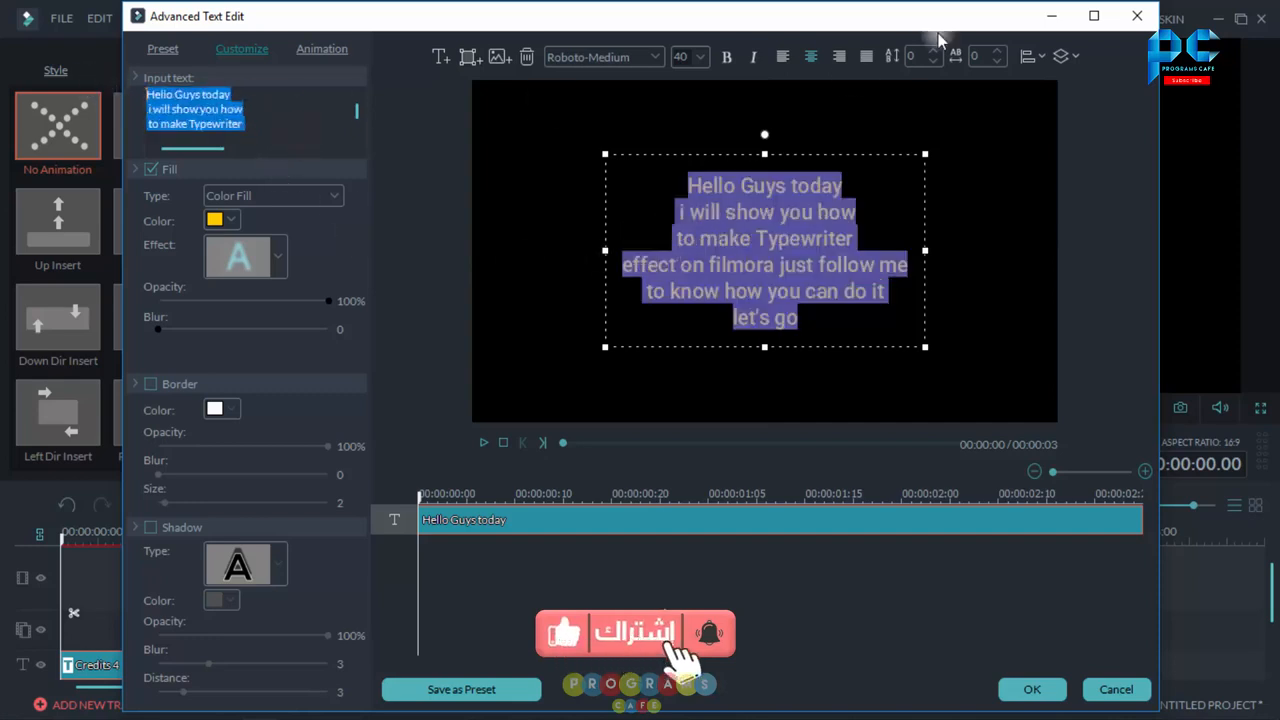
{"action": "left_click", "coordinate": [653, 56]}
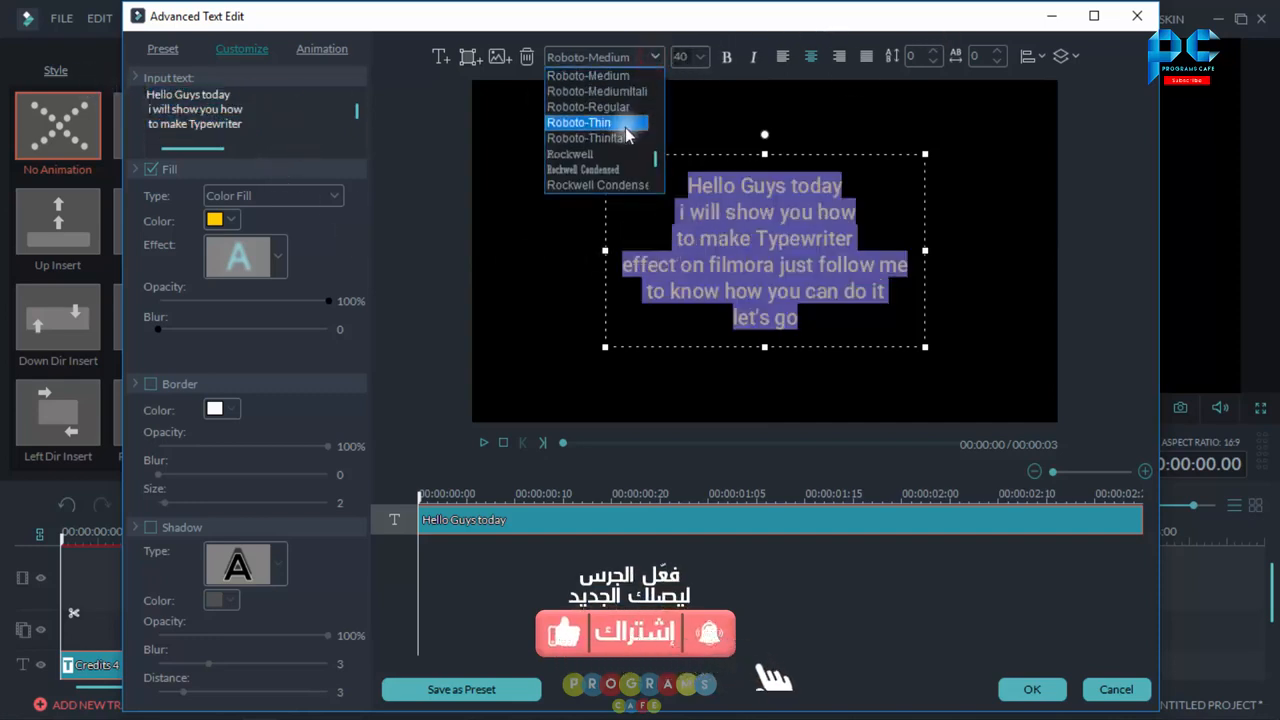
{"action": "scroll", "coordinate": [622, 138], "scroll_direction": "down", "scroll_amount": 8}
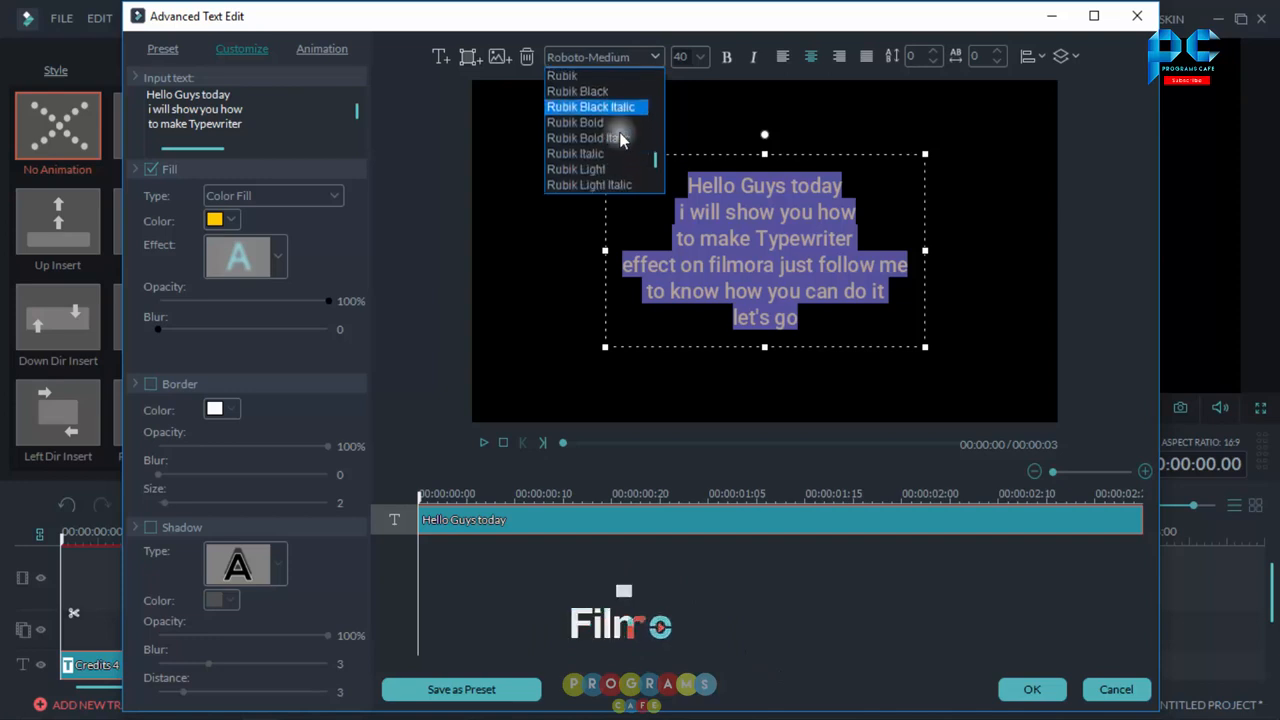
{"action": "scroll", "coordinate": [620, 140], "scroll_direction": "down", "scroll_amount": 2}
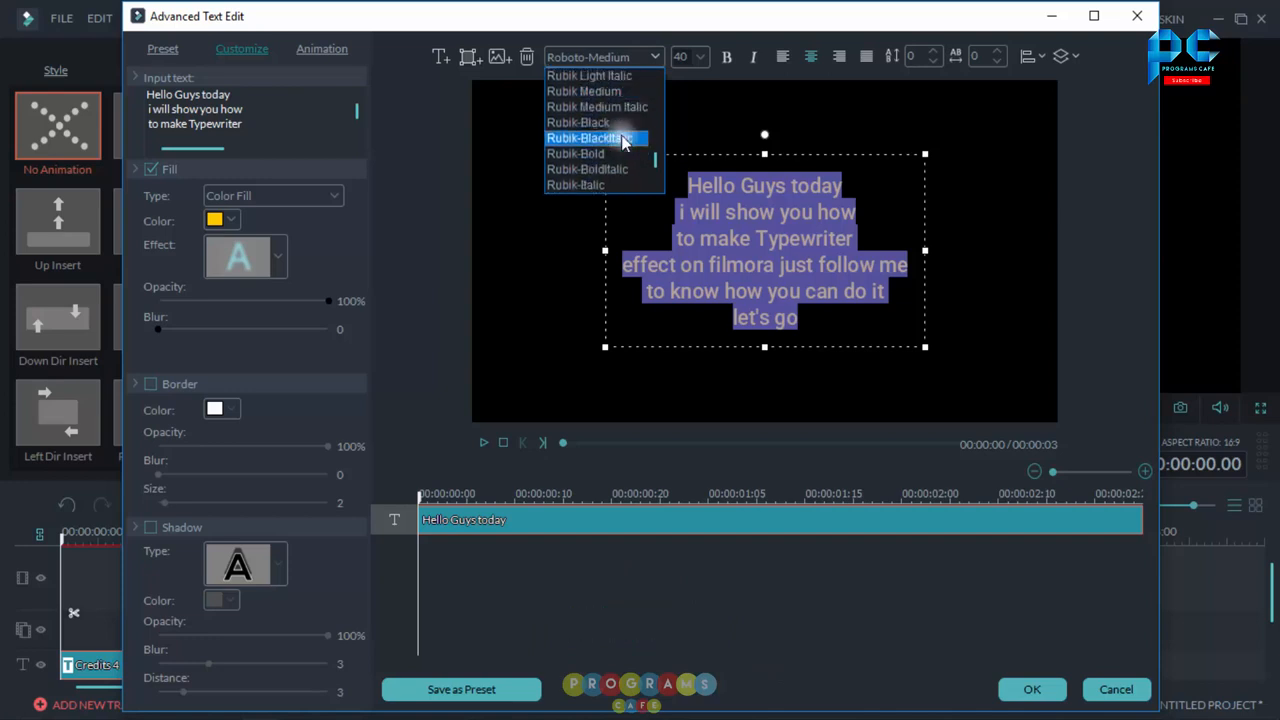
{"action": "scroll", "coordinate": [622, 141], "scroll_direction": "up", "scroll_amount": 10}
{"action": "left_click", "coordinate": [608, 137]}
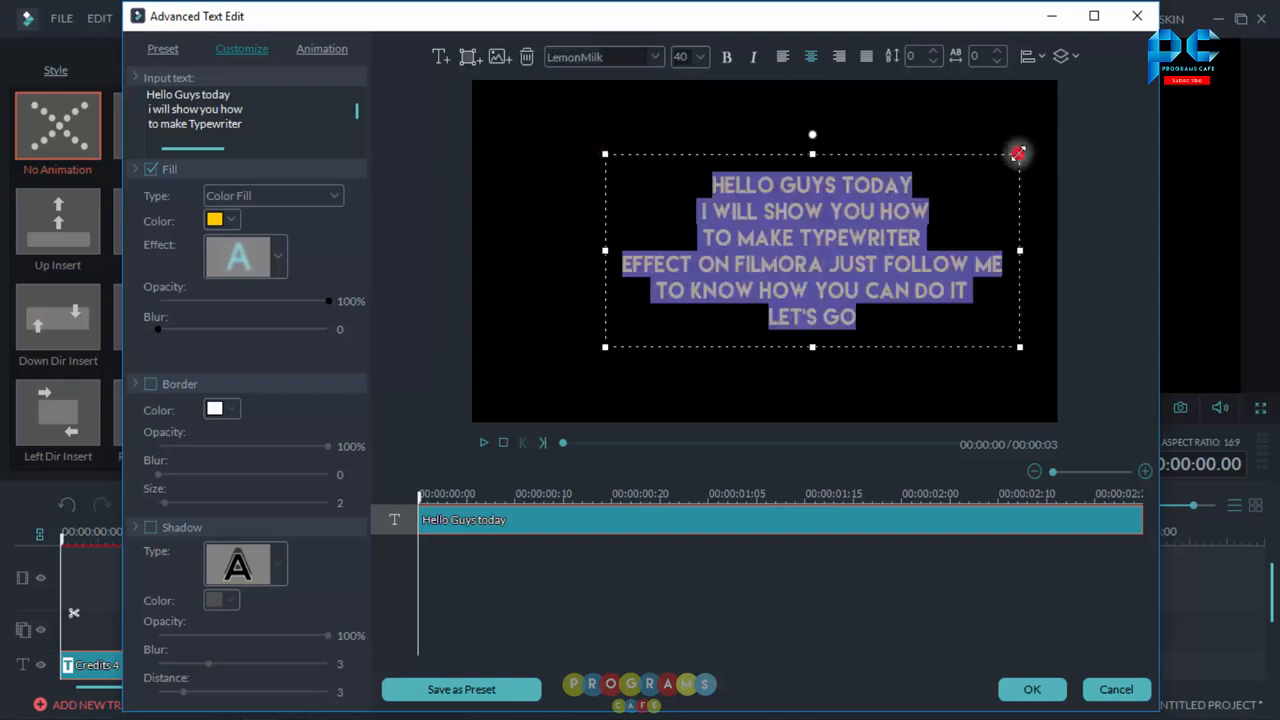
{"action": "left_click_drag", "start_coordinate": [1017, 153], "coordinate": [1041, 108]}
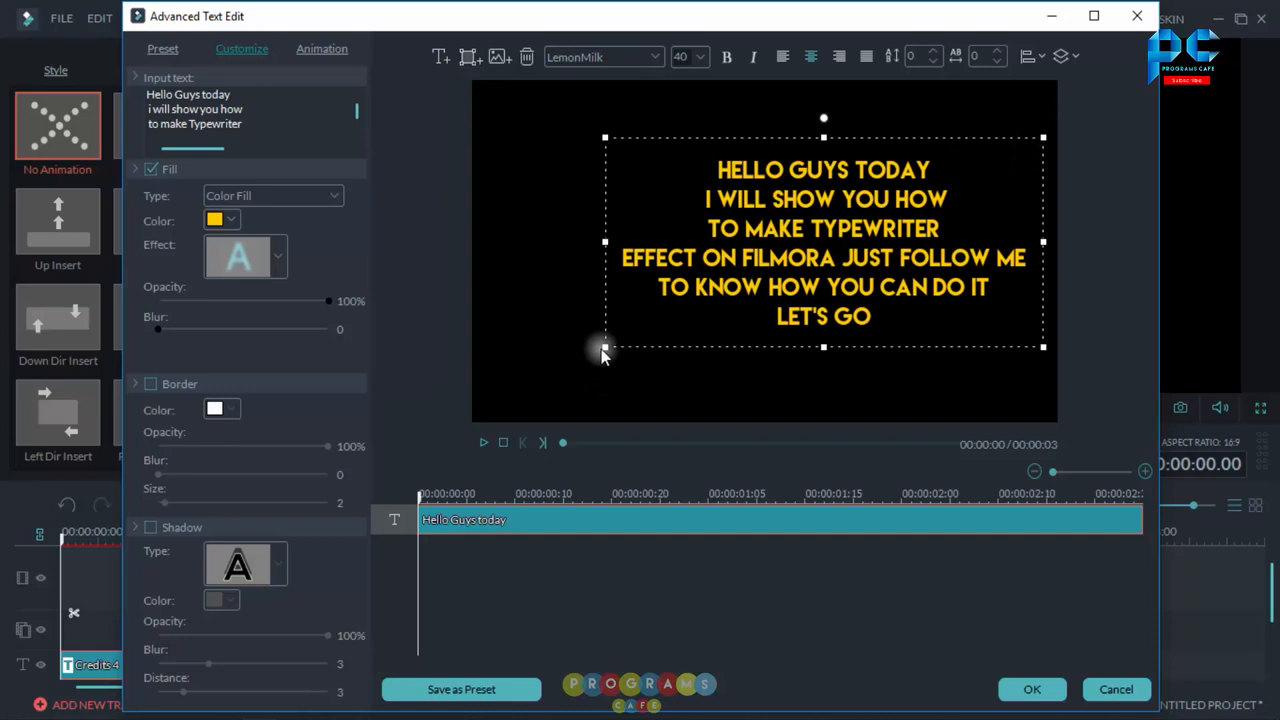
{"action": "left_click_drag", "start_coordinate": [604, 346], "coordinate": [494, 402]}
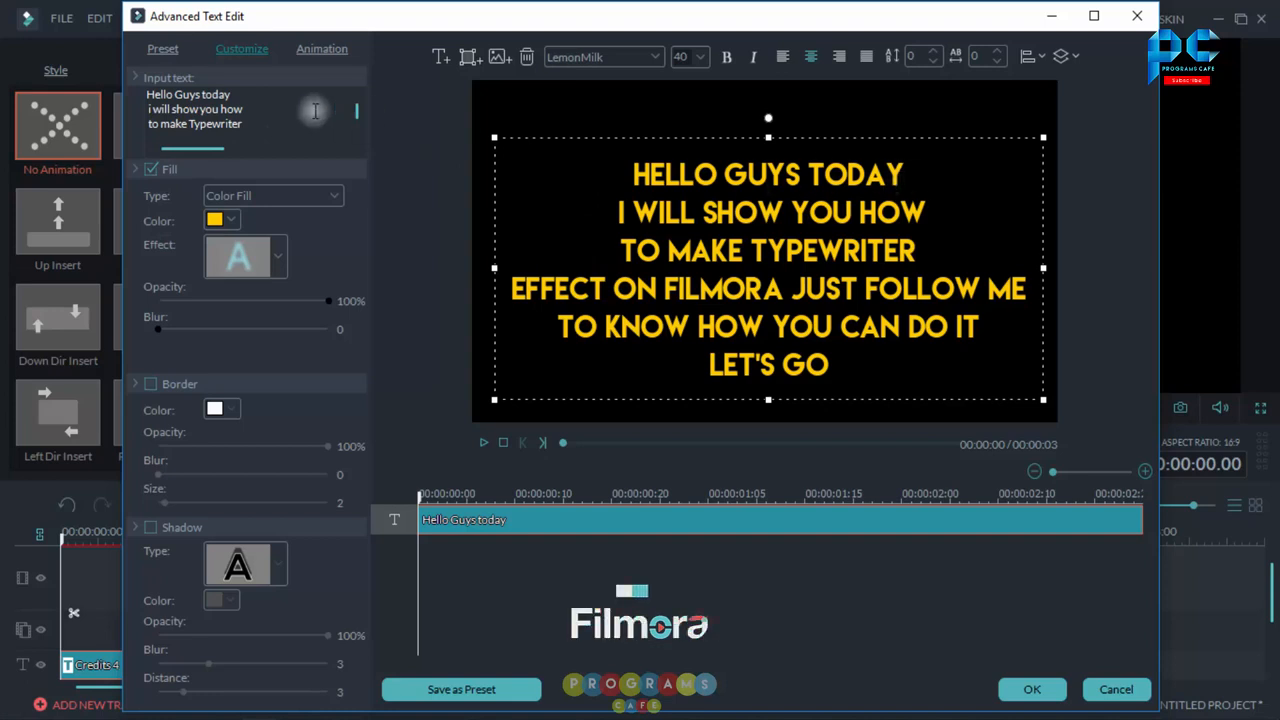
Step: Color the first line "Hello Guys today" white
{"action": "left_click_drag", "start_coordinate": [250, 100], "coordinate": [113, 97]}
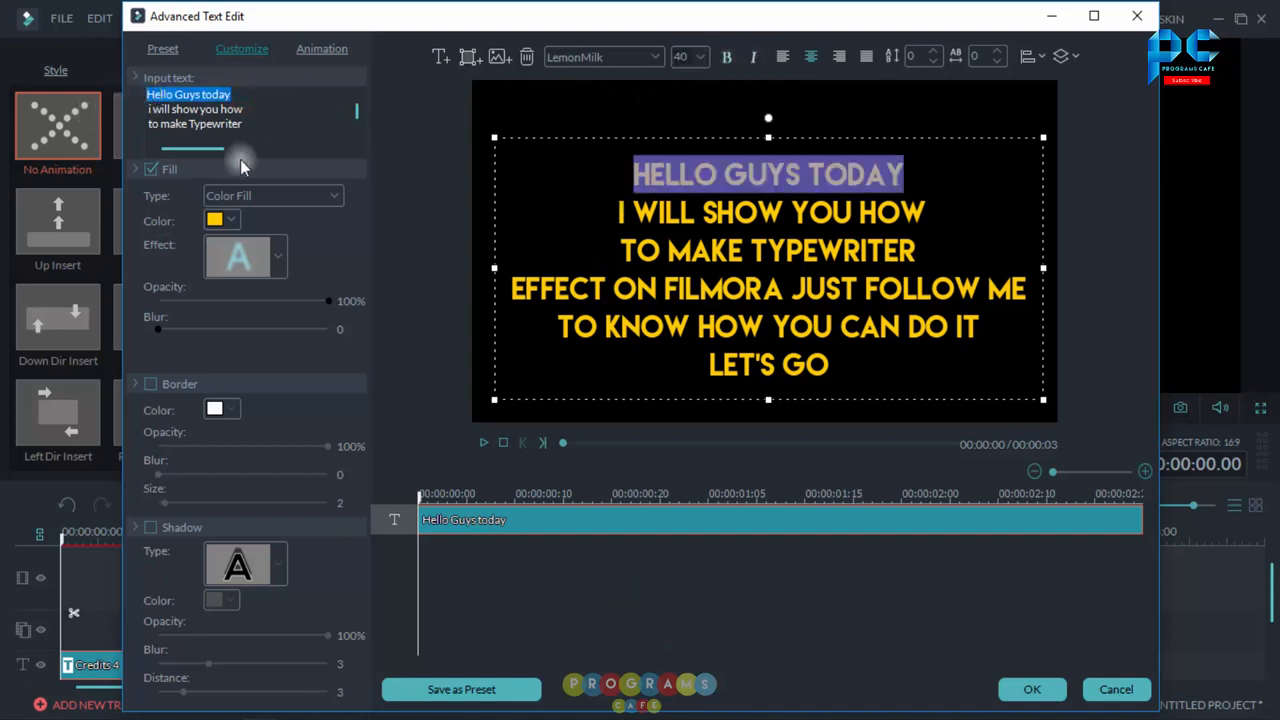
{"action": "left_click", "coordinate": [233, 220]}
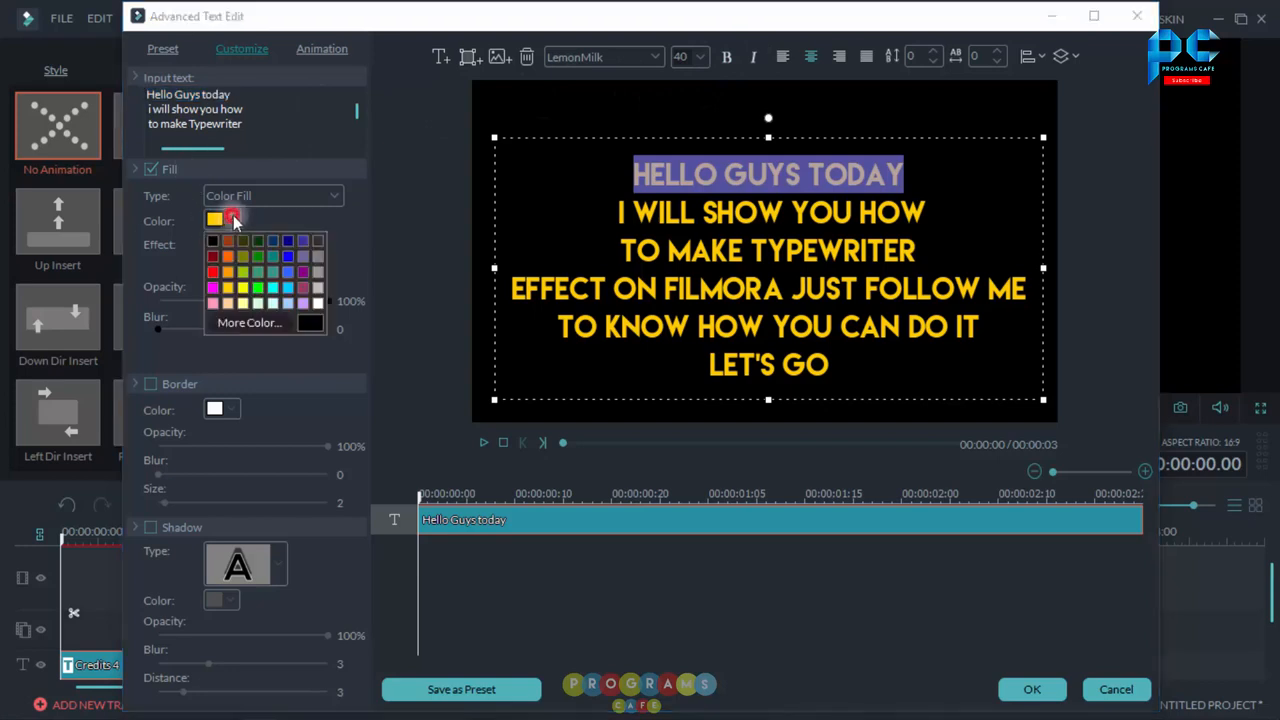
{"action": "left_click", "coordinate": [315, 303]}
{"action": "left_click", "coordinate": [822, 175]}
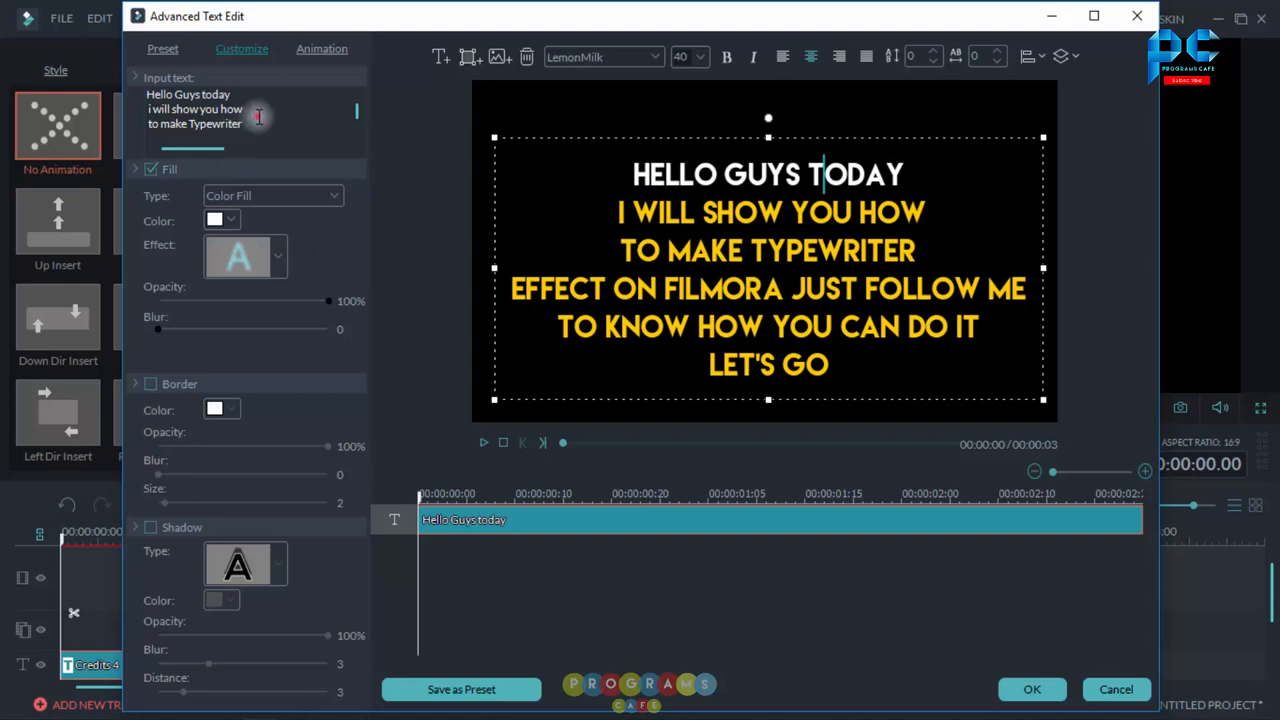
Step: Color the second and third lines white and nudge the text block slightly upward
{"action": "left_click_drag", "start_coordinate": [258, 117], "coordinate": [112, 116]}
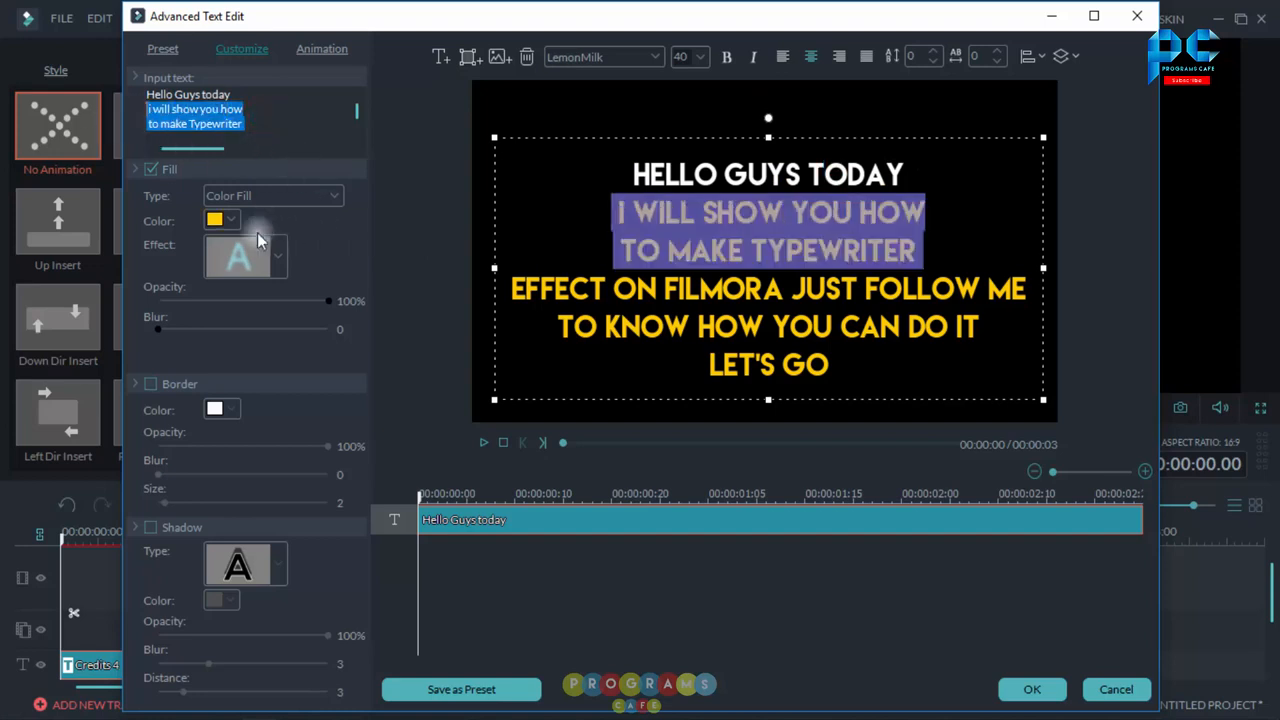
{"action": "left_click", "coordinate": [232, 220]}
{"action": "left_click", "coordinate": [321, 302]}
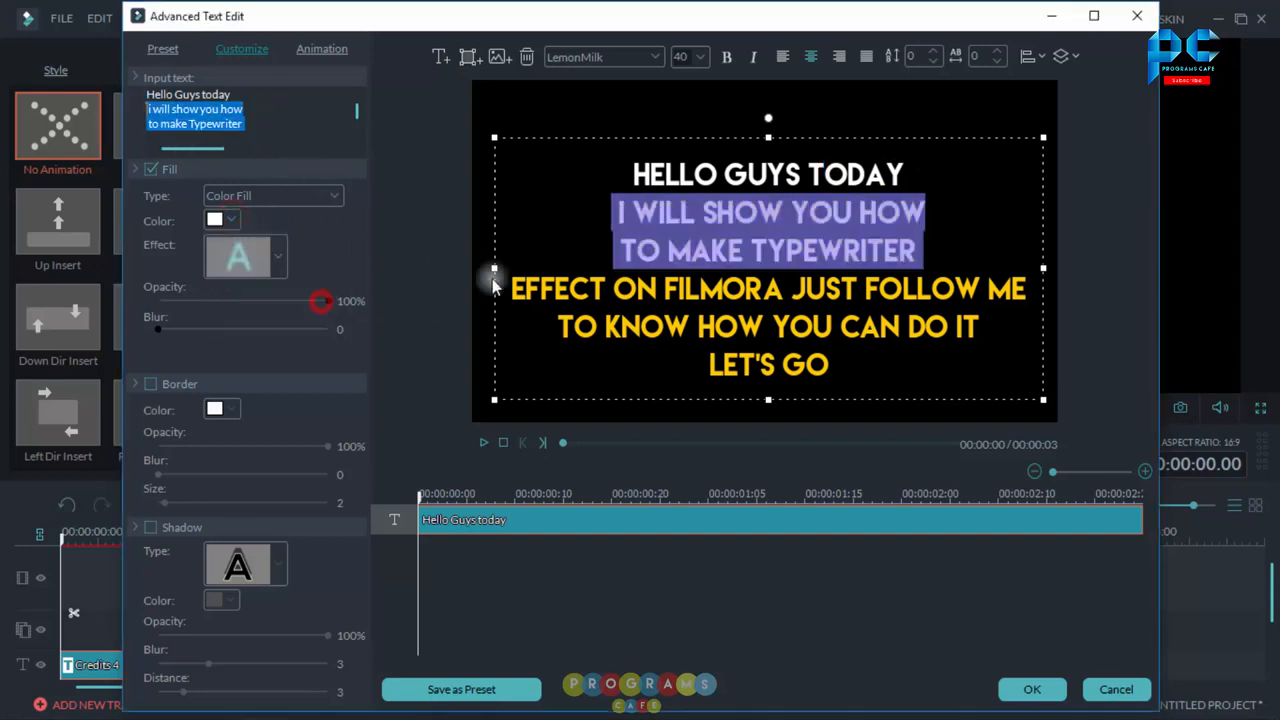
{"action": "left_click", "coordinate": [722, 288]}
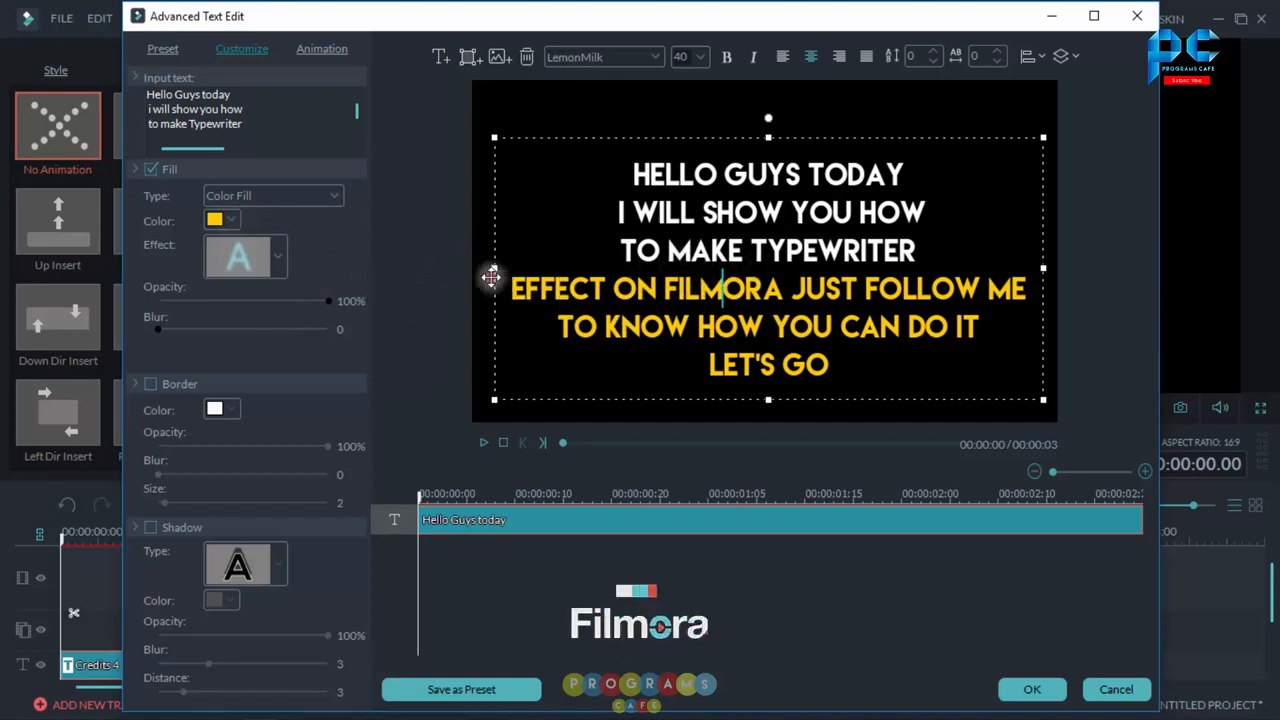
{"action": "left_click_drag", "start_coordinate": [489, 277], "coordinate": [490, 270]}
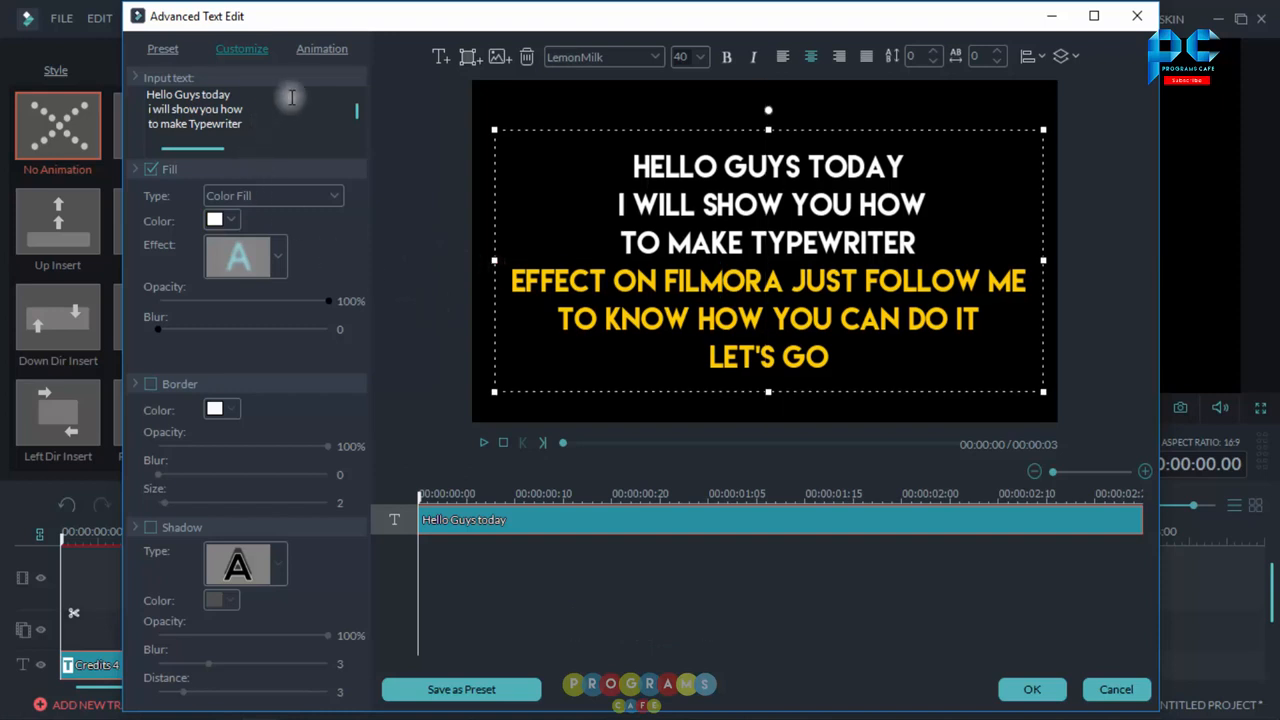
Step: Apply the Type Writer animation to the title
{"action": "left_click", "coordinate": [313, 49]}
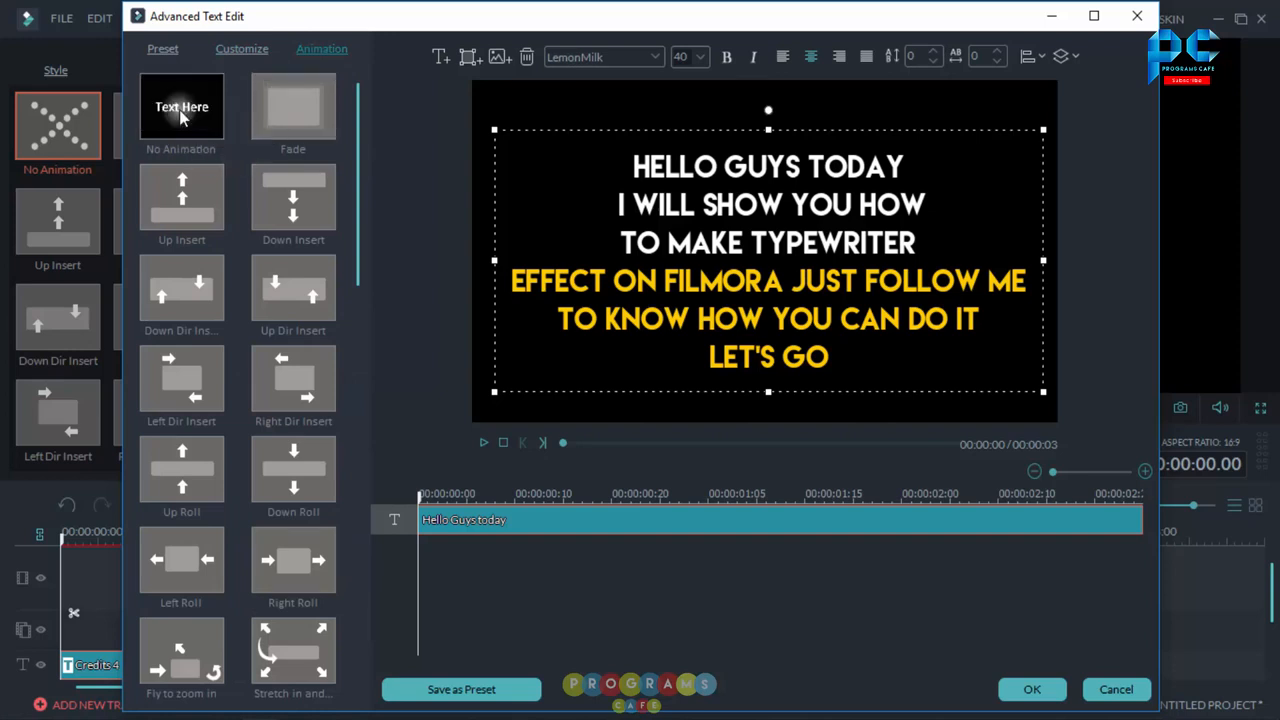
{"action": "double_click", "coordinate": [181, 116]}
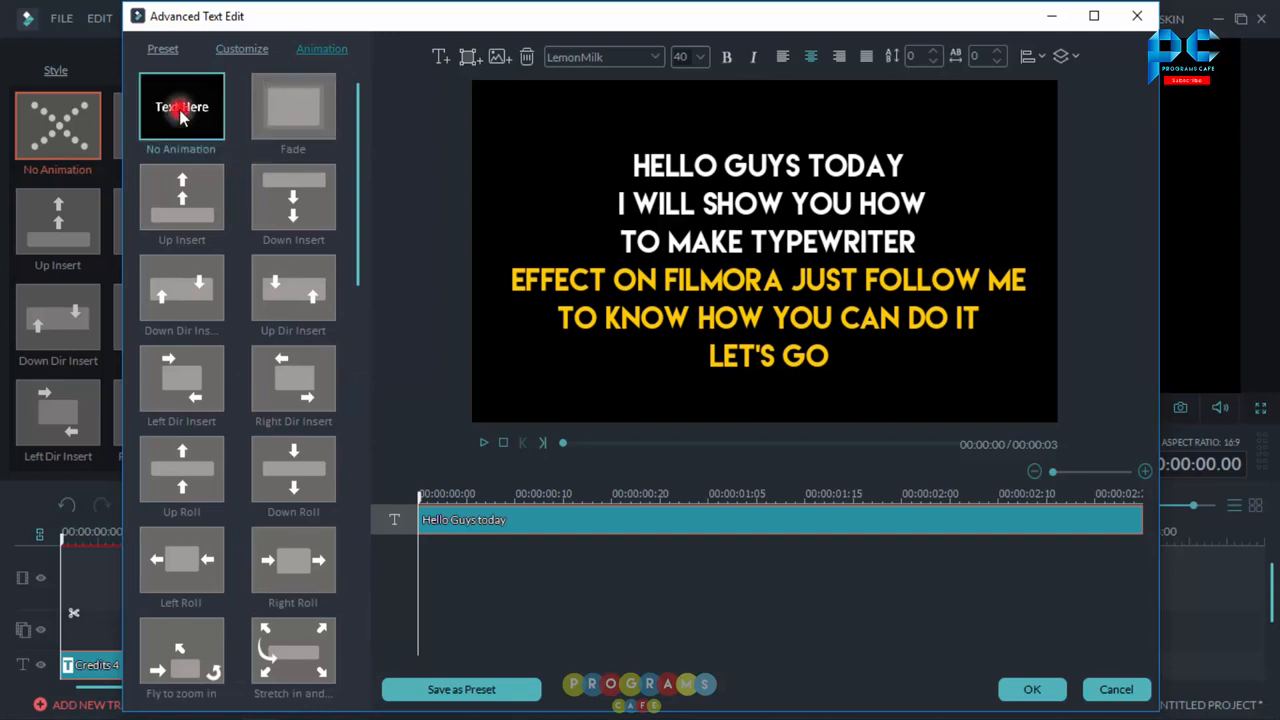
{"action": "left_click", "coordinate": [656, 537]}
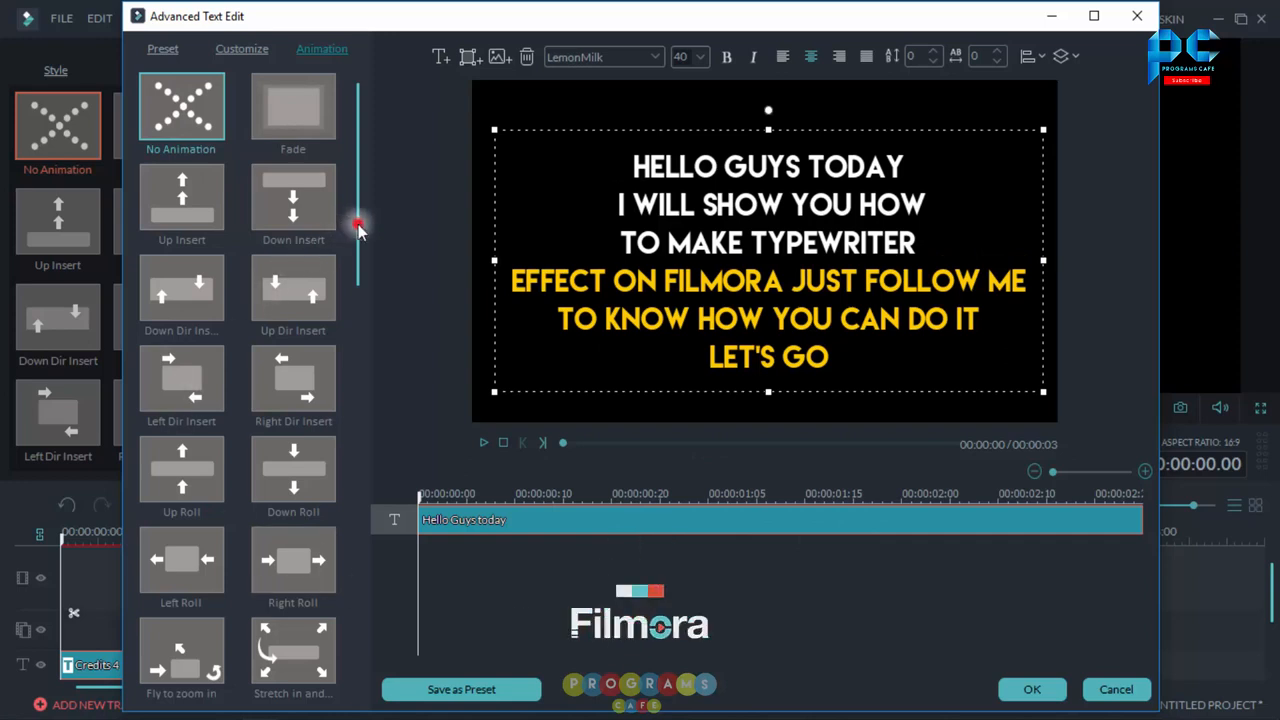
{"action": "left_click_drag", "start_coordinate": [358, 228], "coordinate": [327, 545]}
{"action": "scroll", "coordinate": [327, 560], "scroll_direction": "down", "scroll_amount": 1}
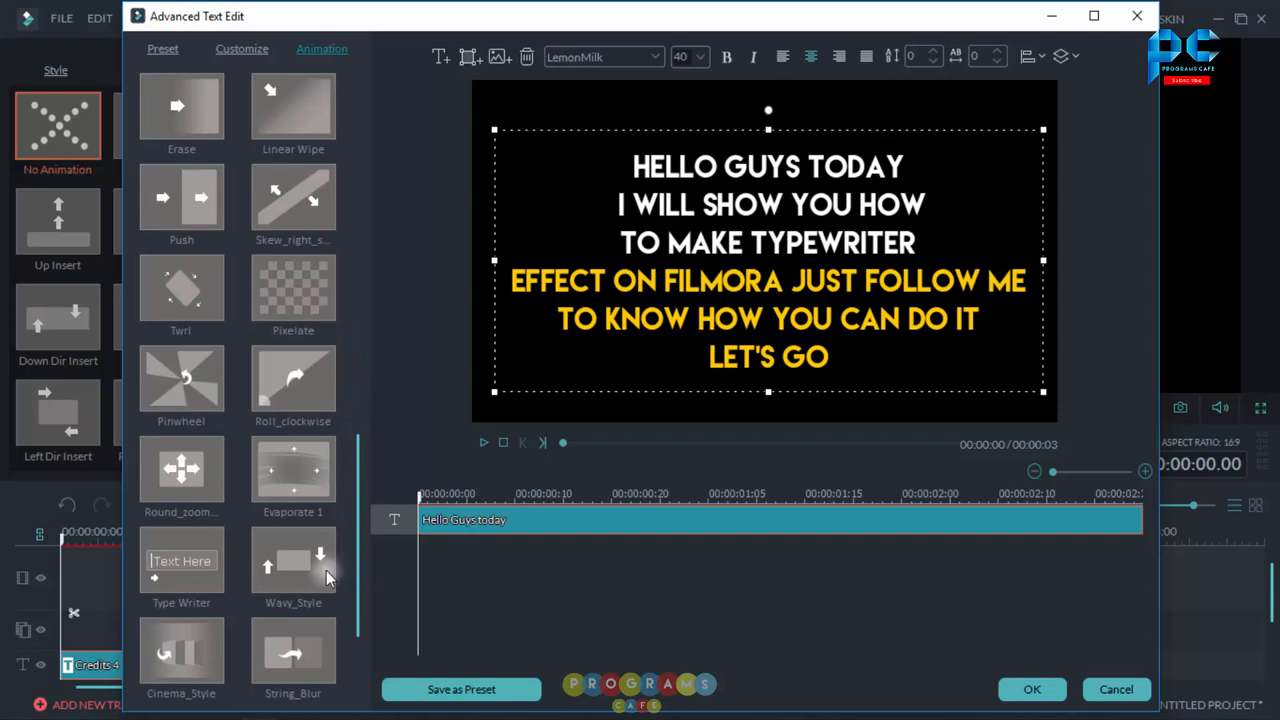
{"action": "left_click", "coordinate": [196, 573]}
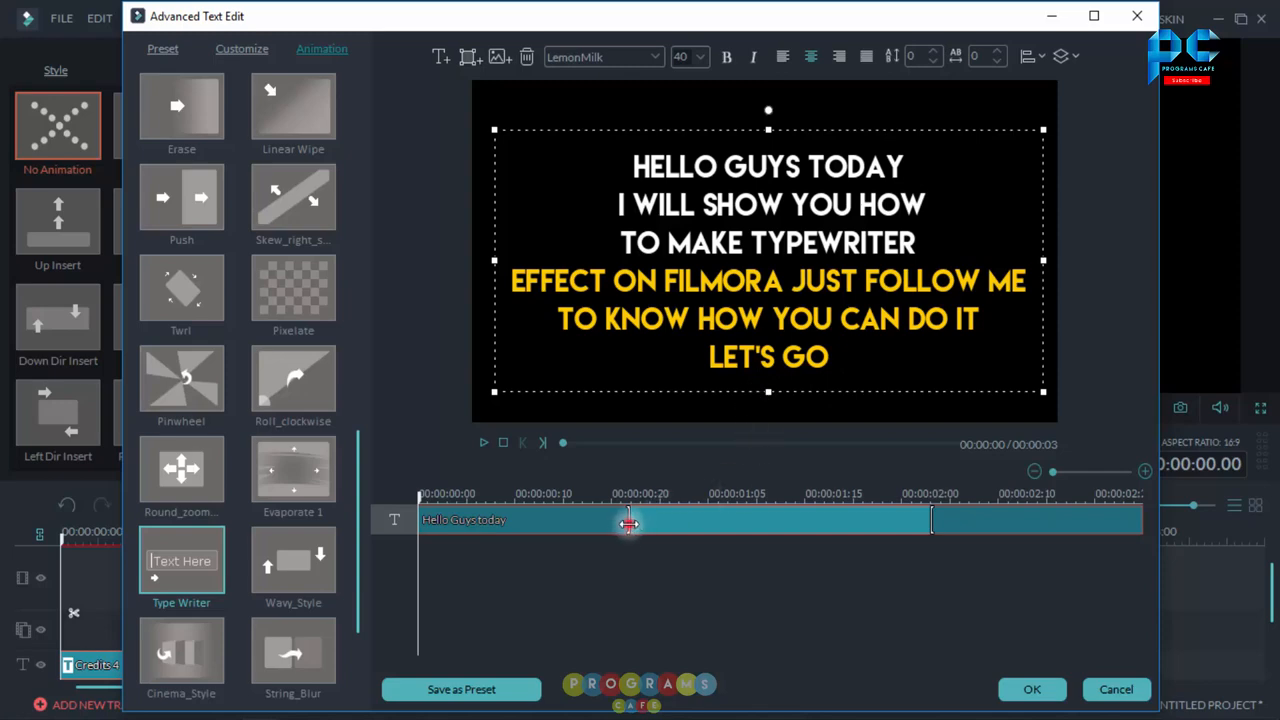
Step: Adjust the animation's start and end markers on the clip timeline and apply the title changes
{"action": "left_click_drag", "start_coordinate": [628, 523], "coordinate": [786, 519]}
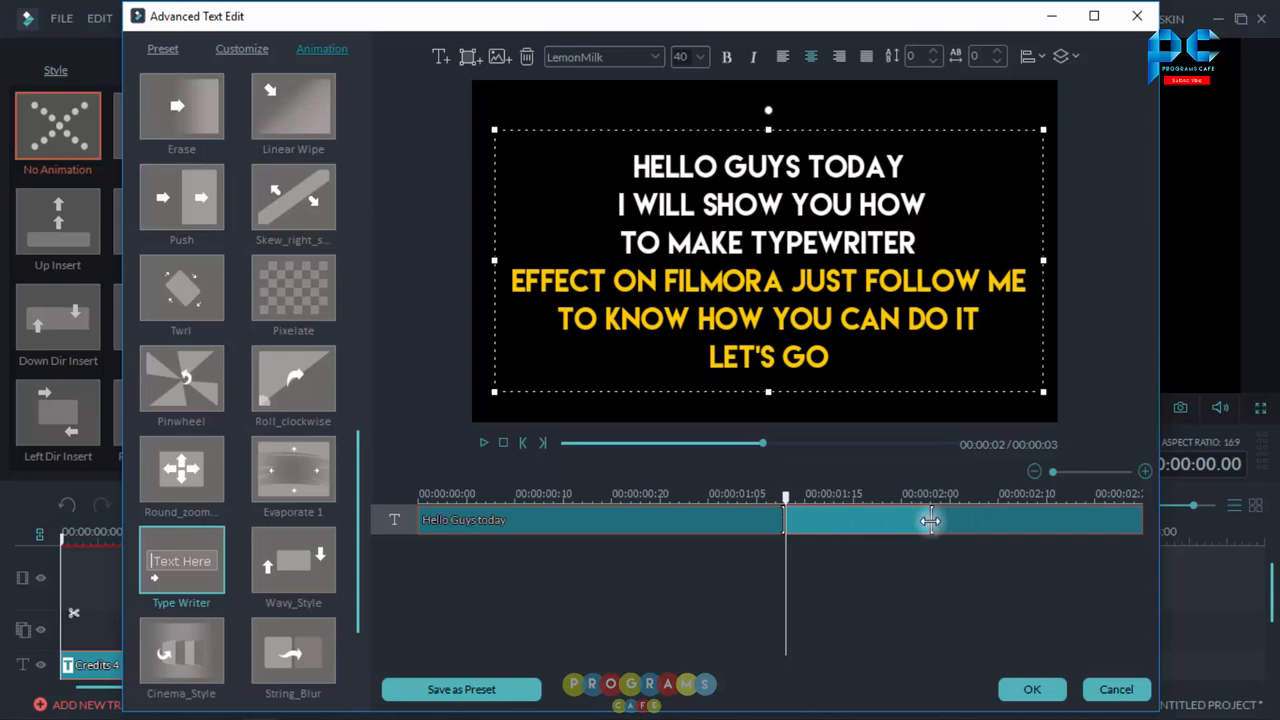
{"action": "left_click_drag", "start_coordinate": [936, 521], "coordinate": [1140, 524]}
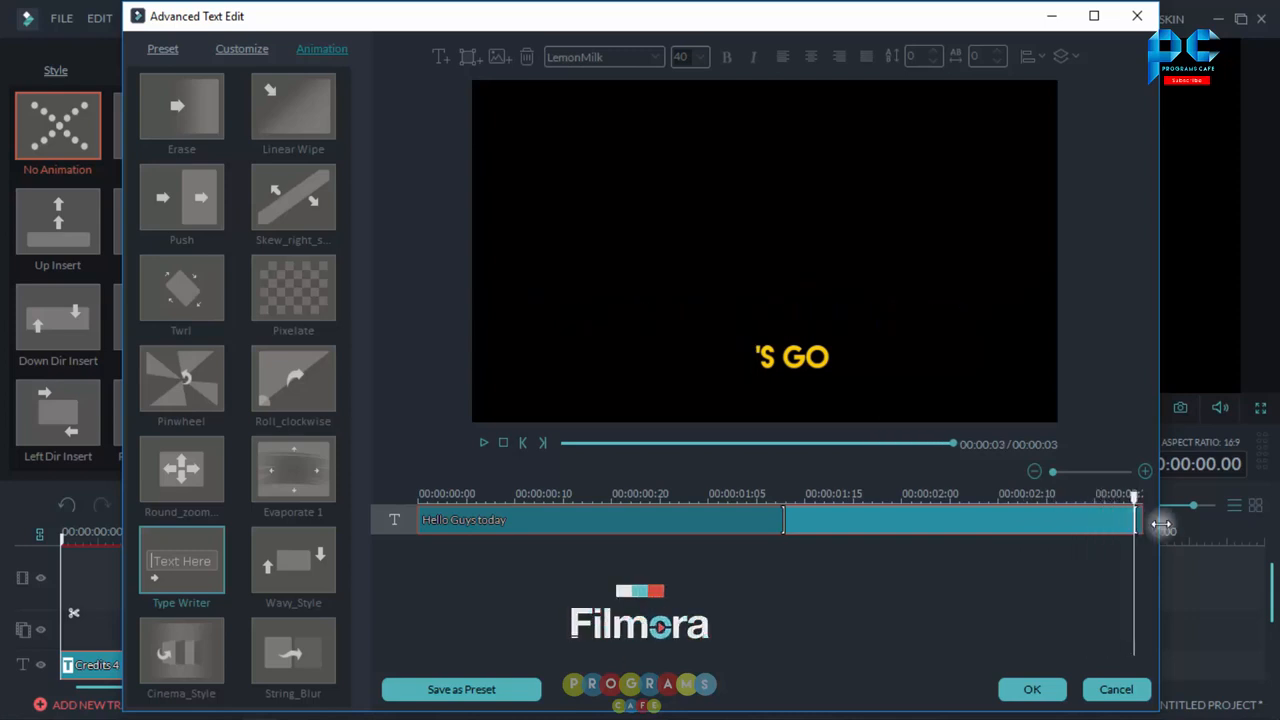
{"action": "left_click_drag", "start_coordinate": [1151, 523], "coordinate": [1027, 527]}
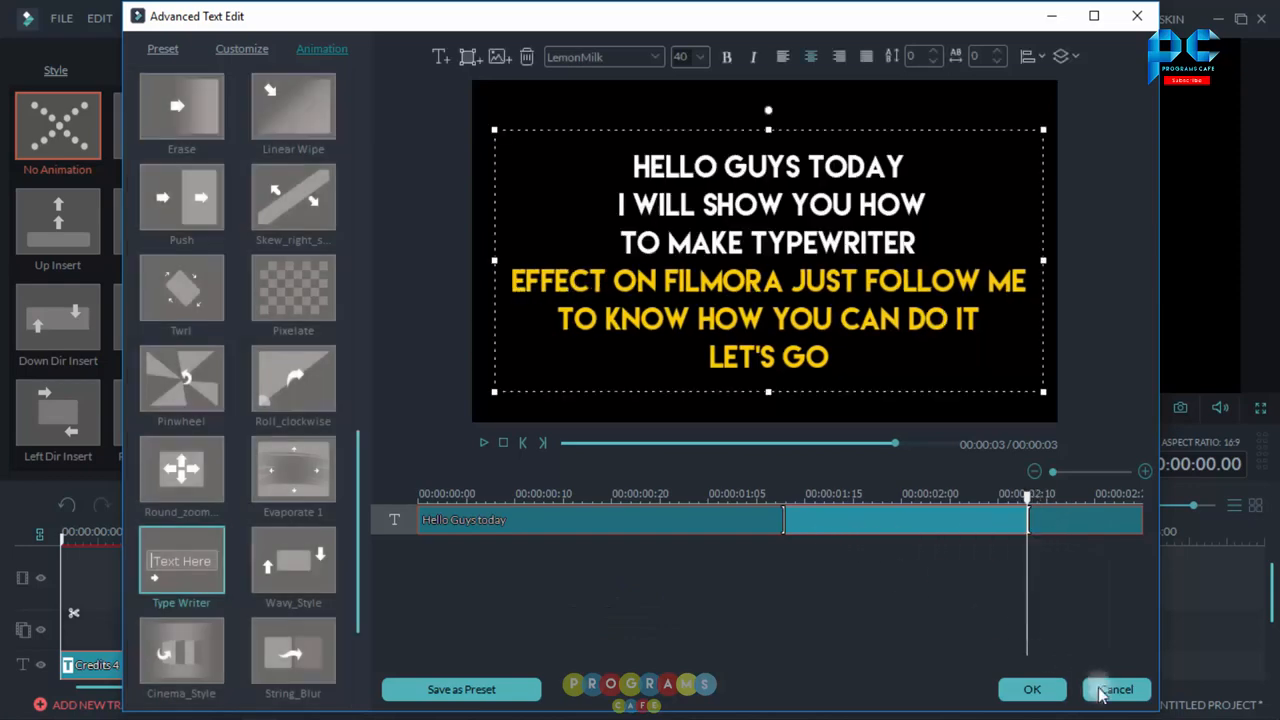
{"action": "left_click", "coordinate": [1027, 694]}
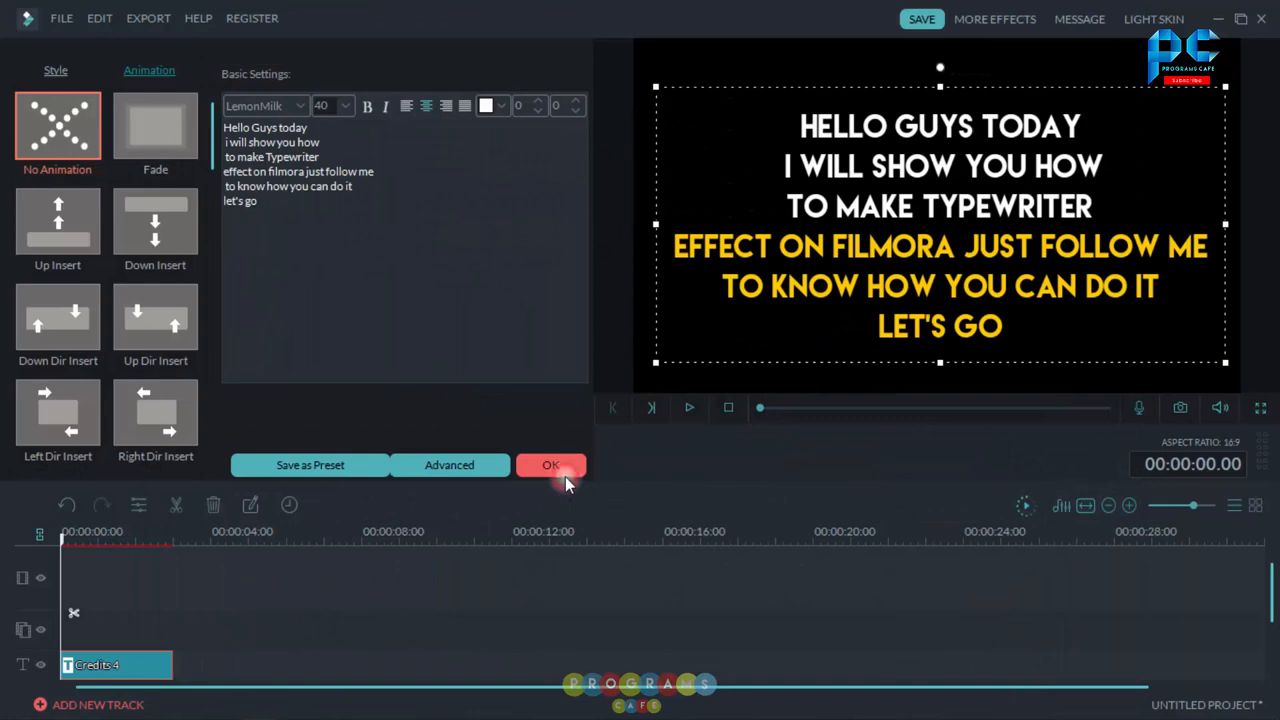
{"action": "left_click", "coordinate": [564, 474]}
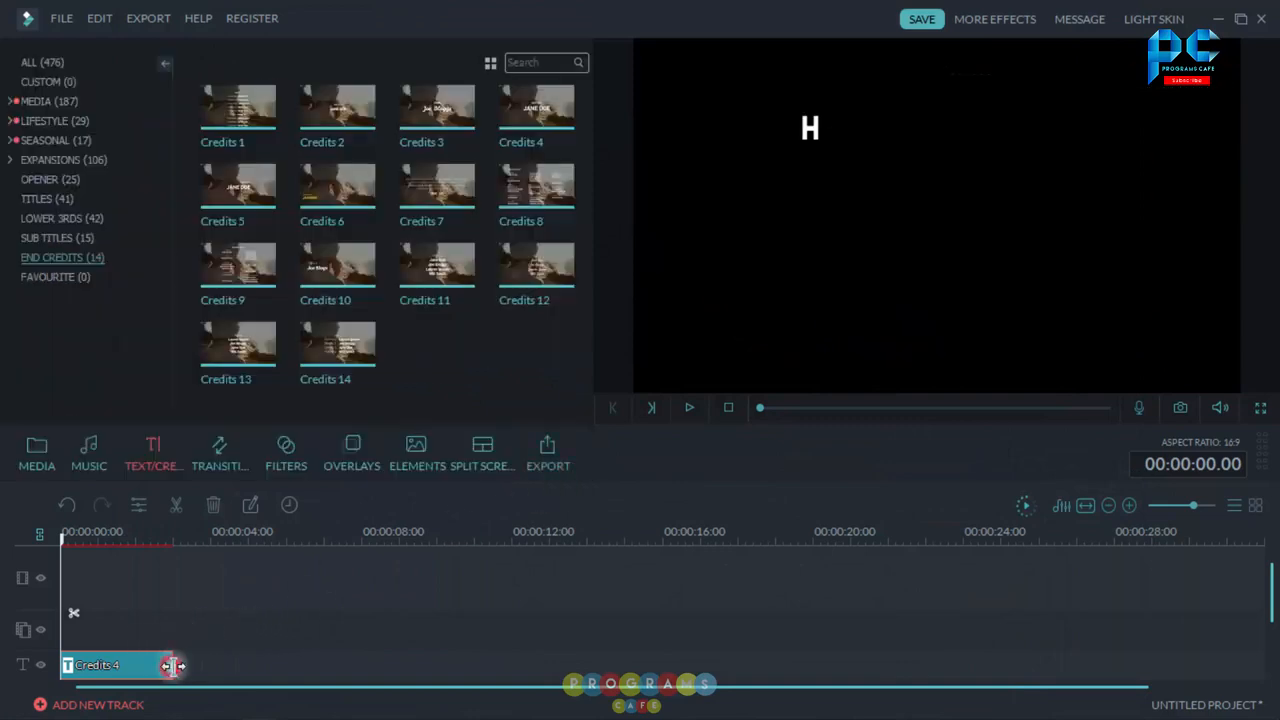
Step: Extend the Credits 4 title clip to about 25 seconds on the timeline
{"action": "left_click_drag", "start_coordinate": [172, 665], "coordinate": [987, 631]}
{"action": "left_click_drag", "start_coordinate": [1001, 629], "coordinate": [1012, 629]}
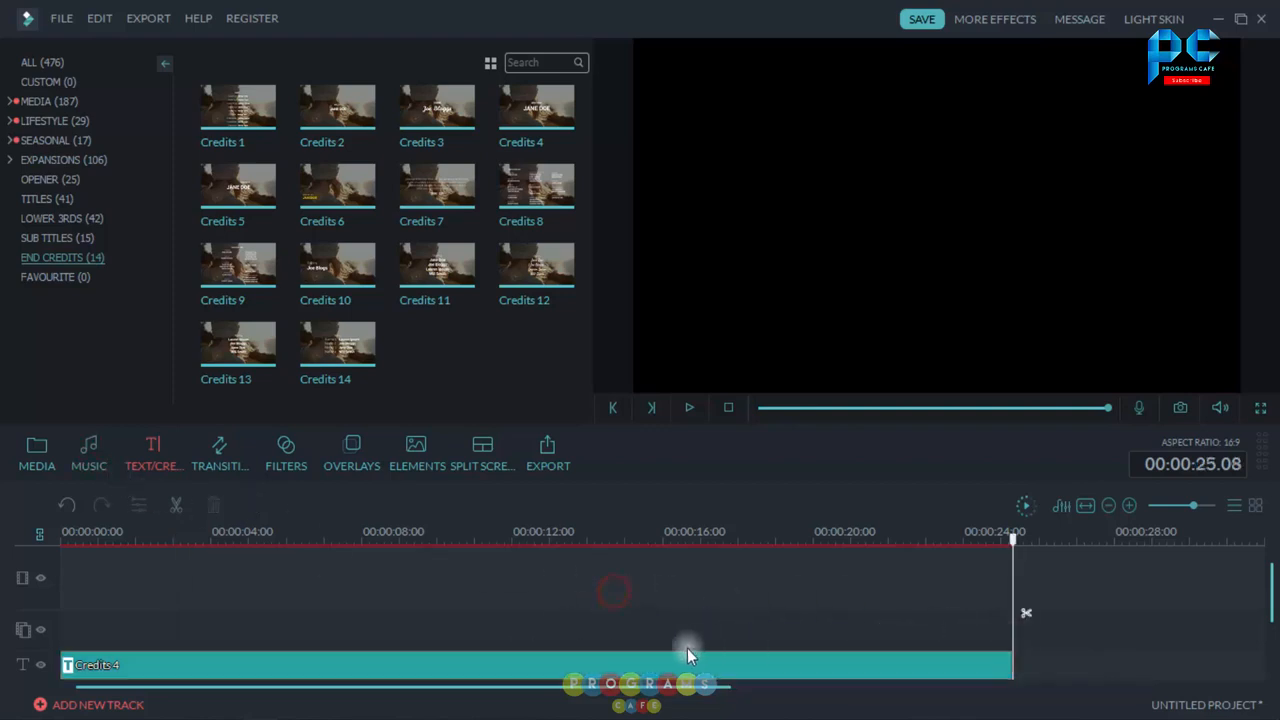
Step: Play back the title from the start to preview the typewriter effect
{"action": "left_click", "coordinate": [758, 408]}
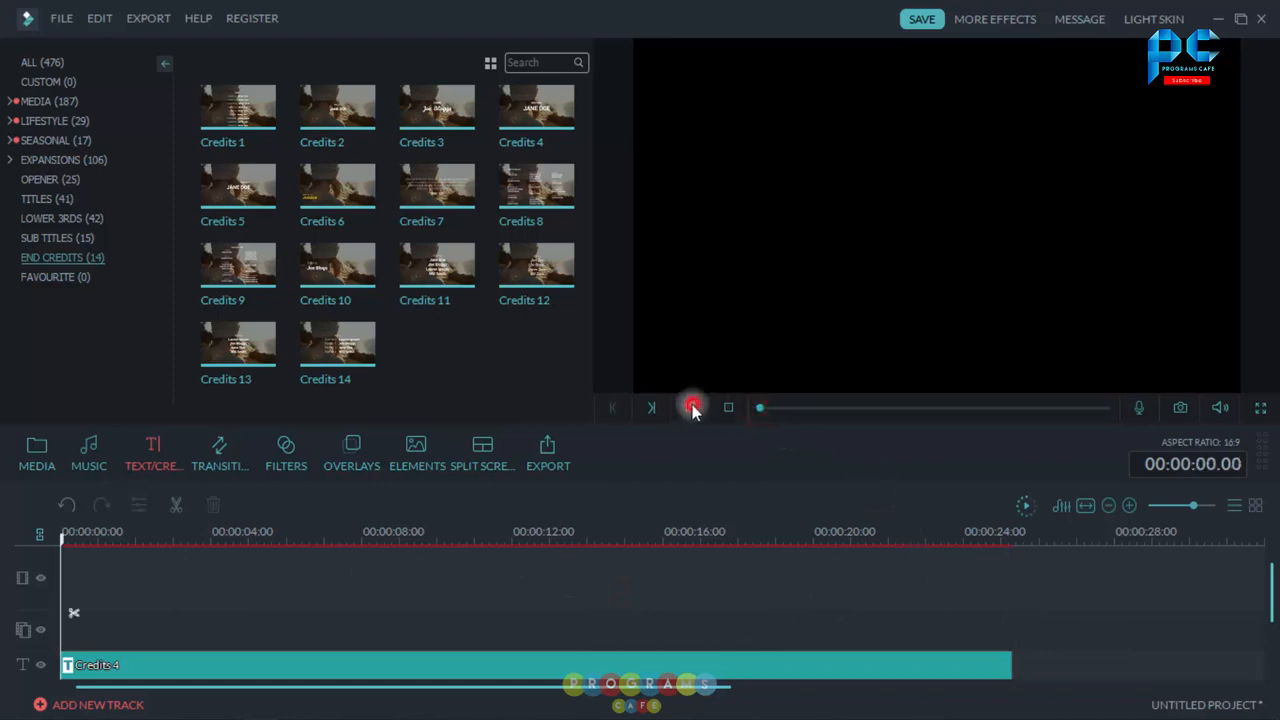
{"action": "left_click", "coordinate": [692, 408]}
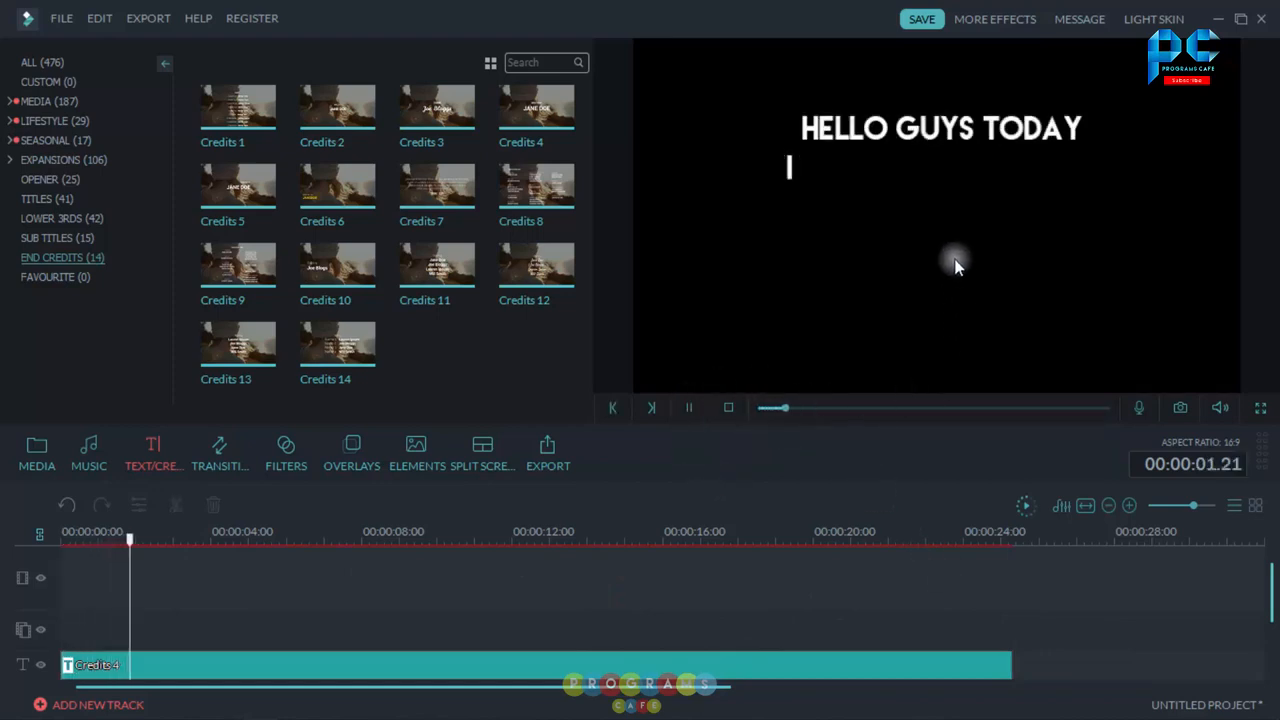
{"action": "left_click", "coordinate": [693, 410]}
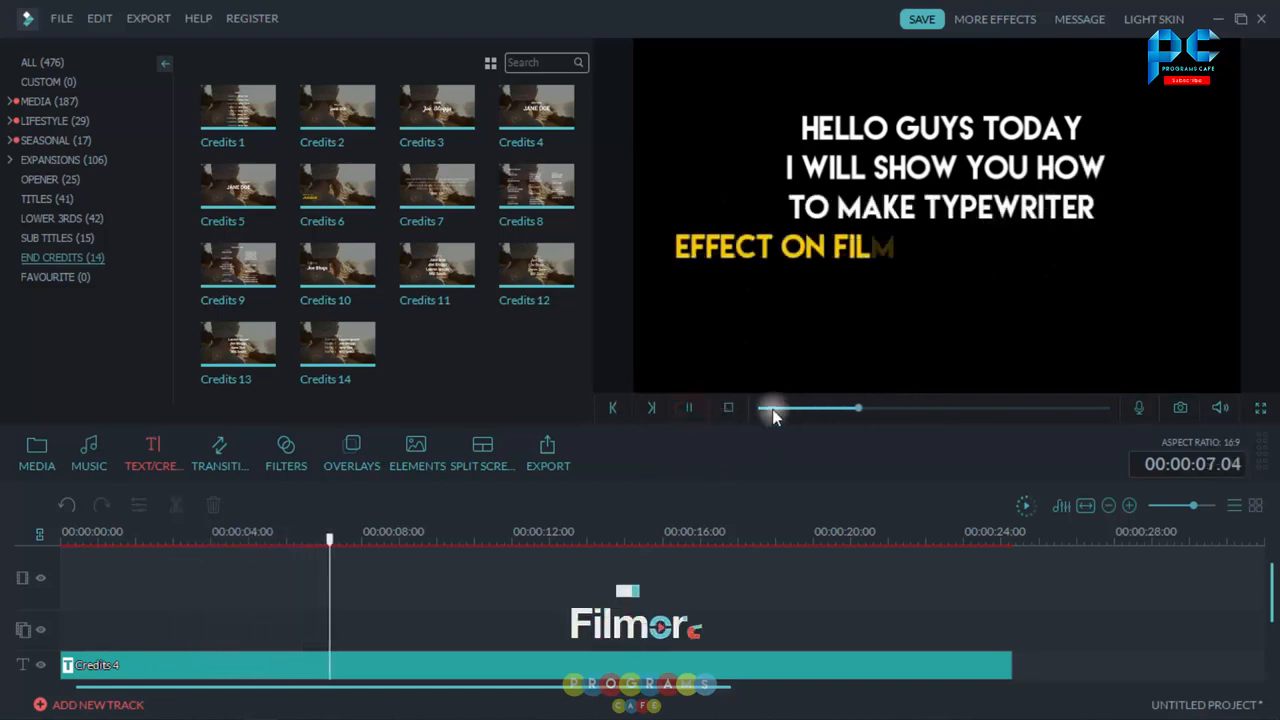
{"action": "left_click", "coordinate": [691, 410]}
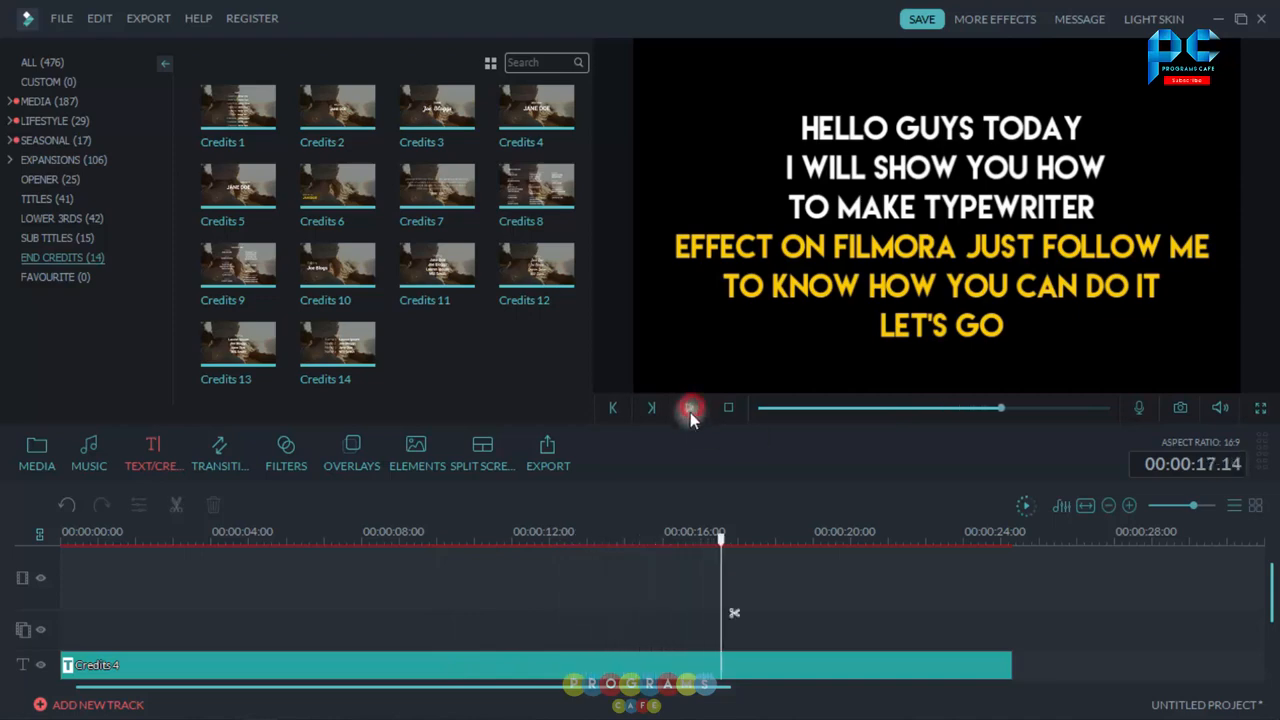
Step: Add the Typewriter Sound Effects audio from the media library to the timeline's audio track
{"action": "left_click", "coordinate": [30, 467]}
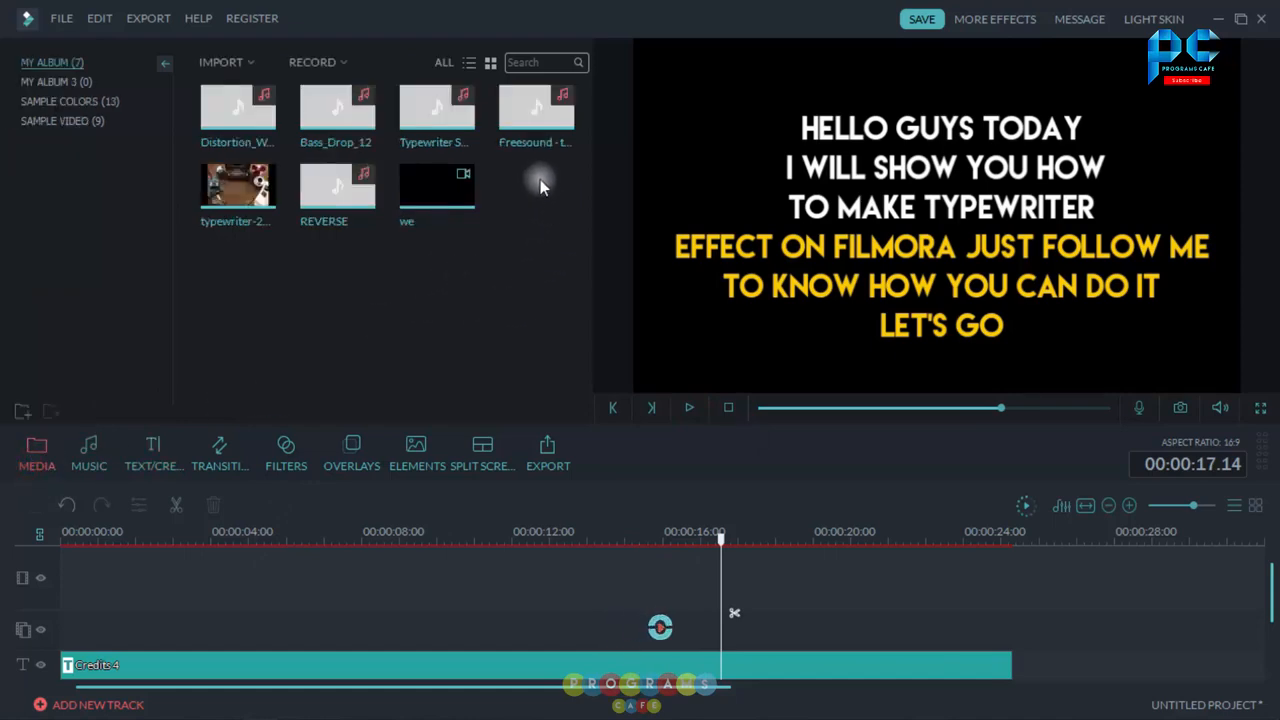
{"action": "left_click", "coordinate": [460, 123]}
{"action": "left_click_drag", "start_coordinate": [455, 125], "coordinate": [70, 651]}
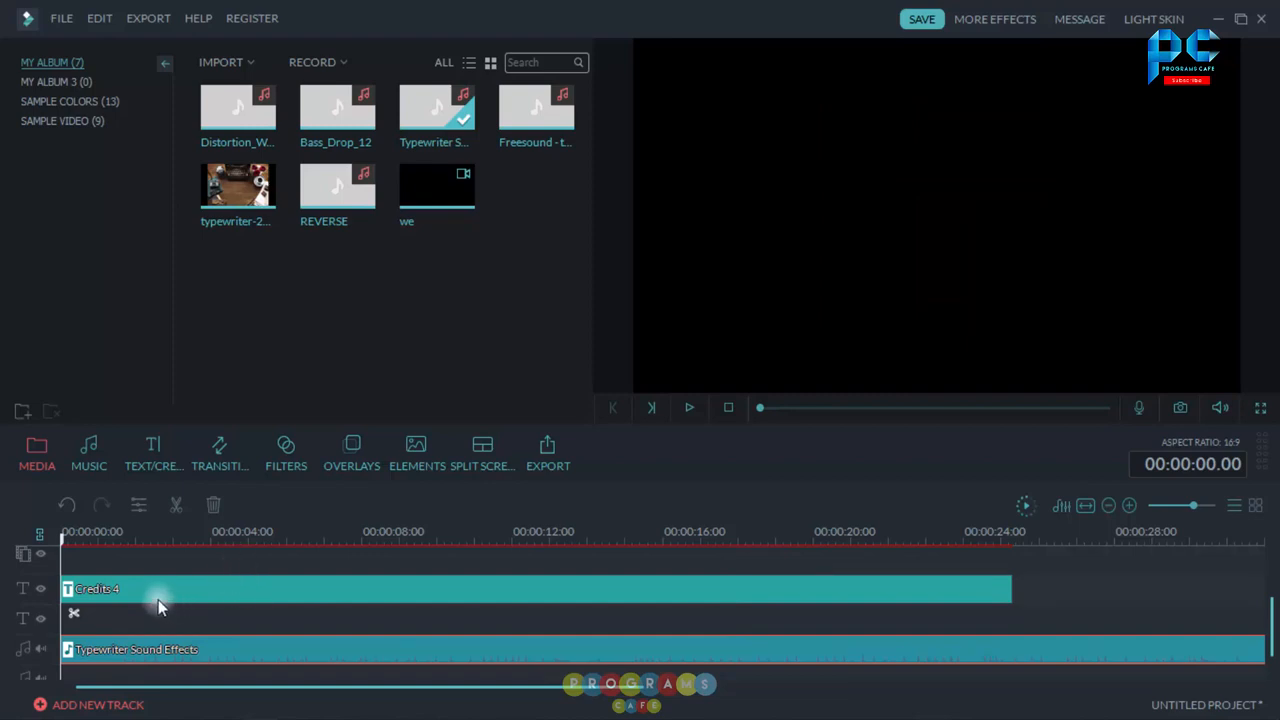
Step: Split the typewriter audio at about 1.16 seconds and delete the leading part
{"action": "left_click_drag", "start_coordinate": [151, 538], "coordinate": [527, 538]}
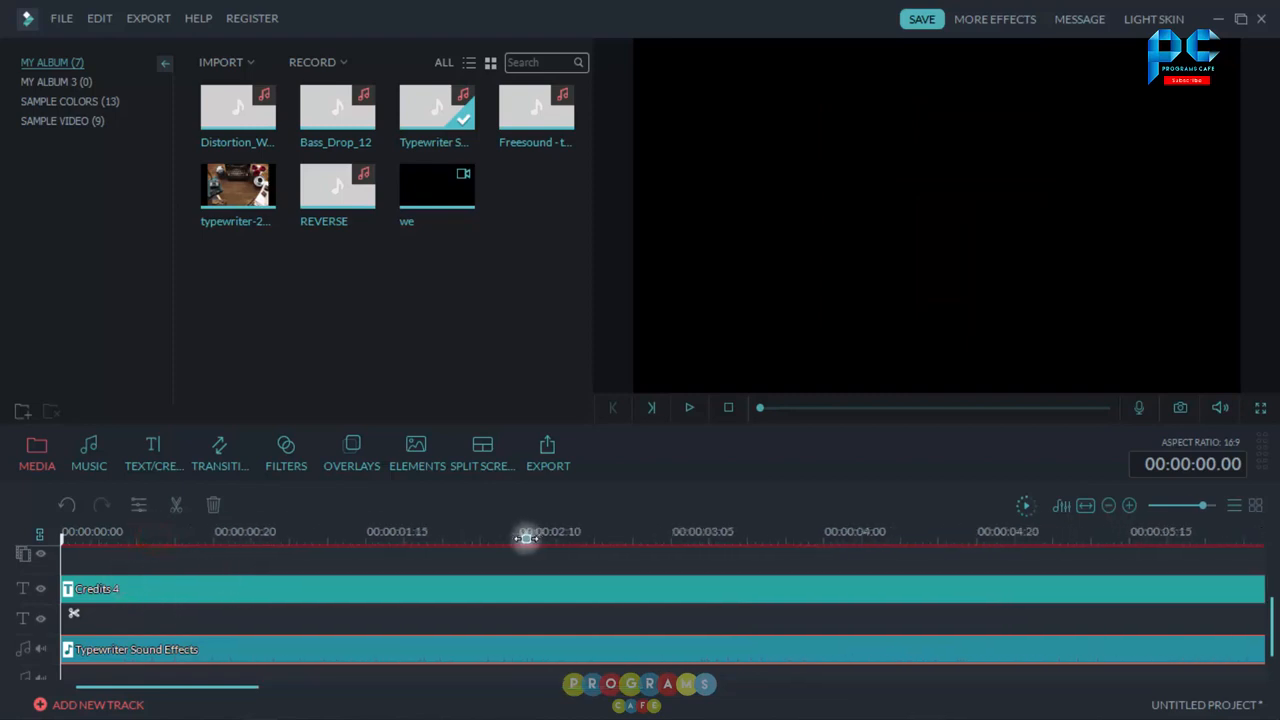
{"action": "left_click", "coordinate": [377, 536]}
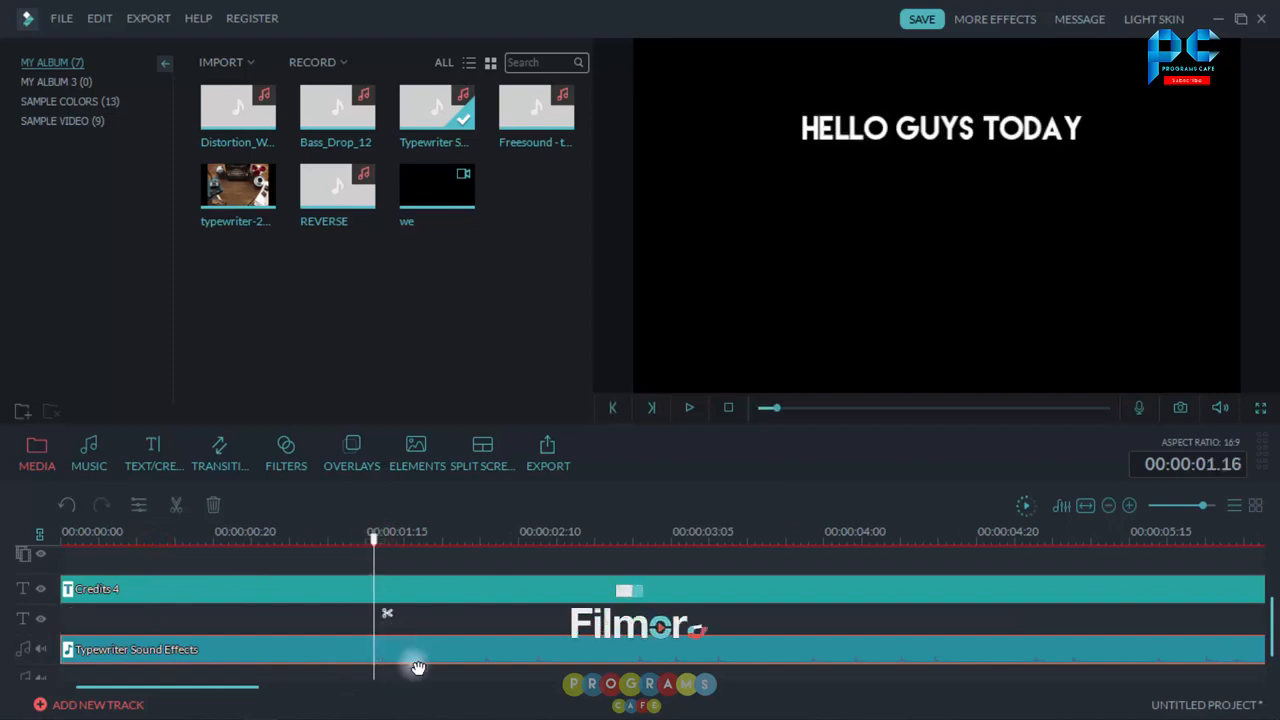
{"action": "left_click", "coordinate": [386, 620]}
{"action": "left_click", "coordinate": [355, 660]}
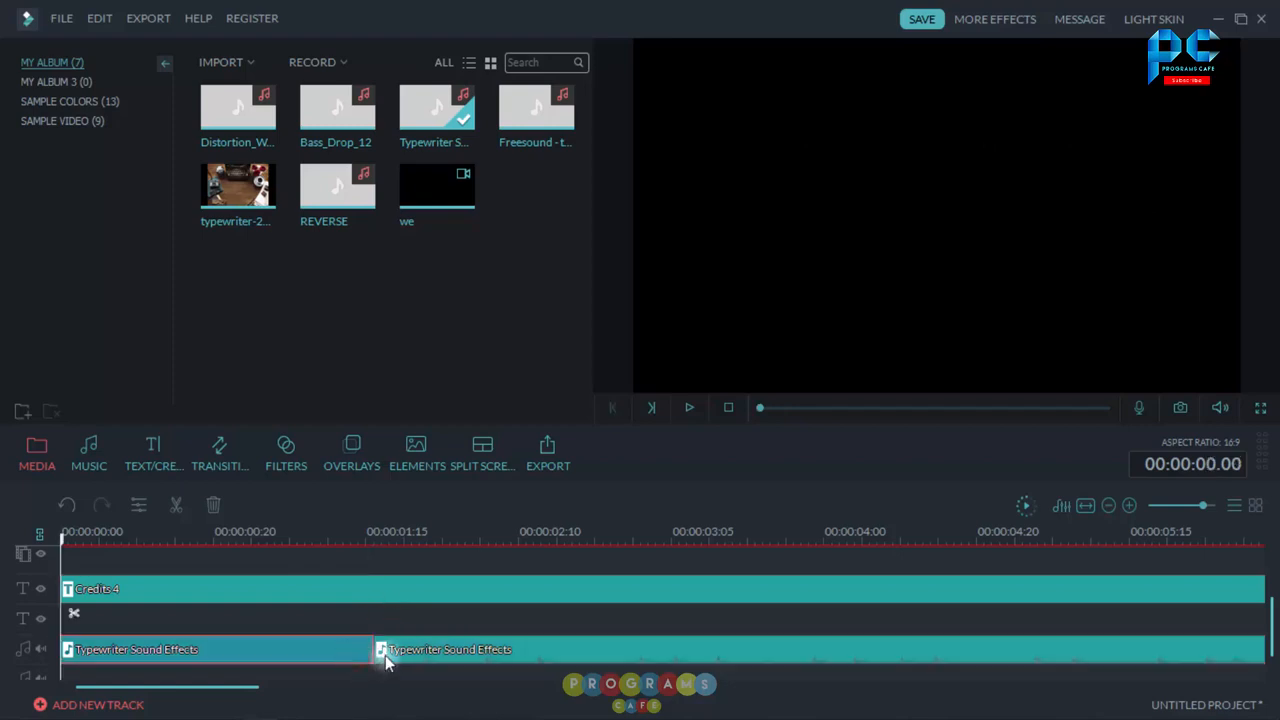
{"action": "key", "text": "Delete"}
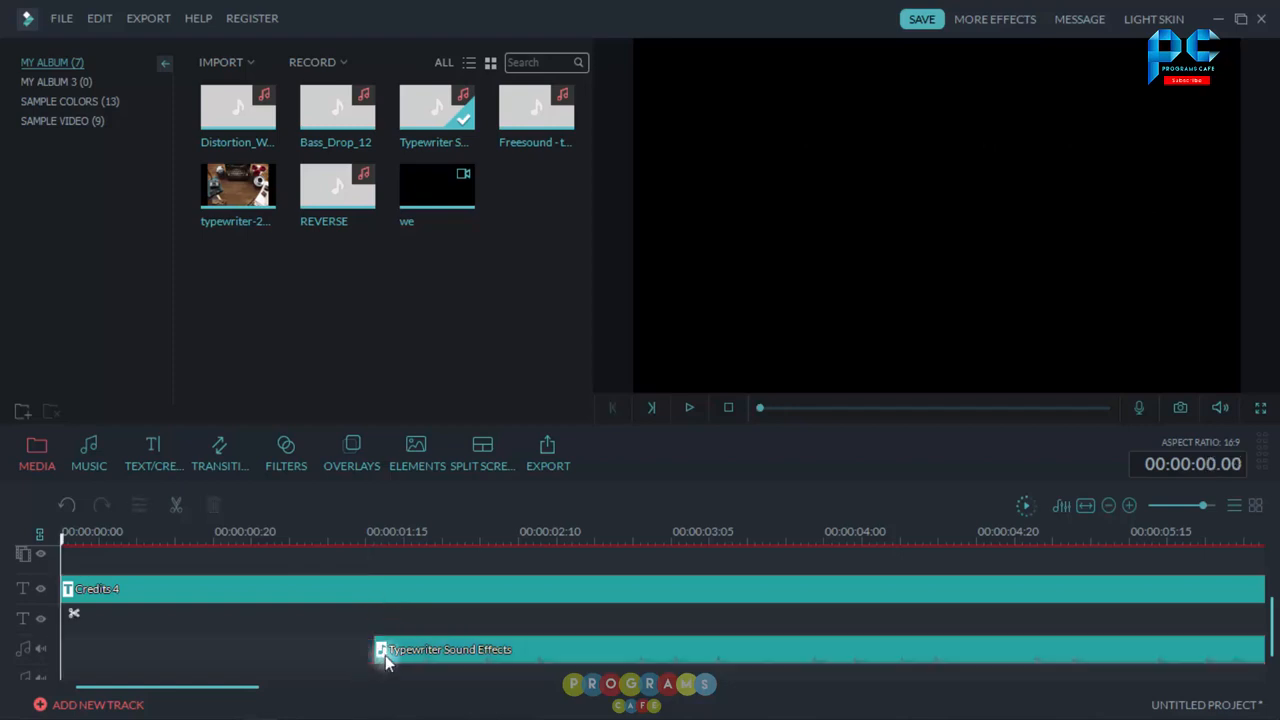
Step: Move the remaining audio clip to the timeline start and trim its end to the title clip's end
{"action": "left_click_drag", "start_coordinate": [495, 651], "coordinate": [155, 650]}
{"action": "left_click_drag", "start_coordinate": [259, 532], "coordinate": [94, 521]}
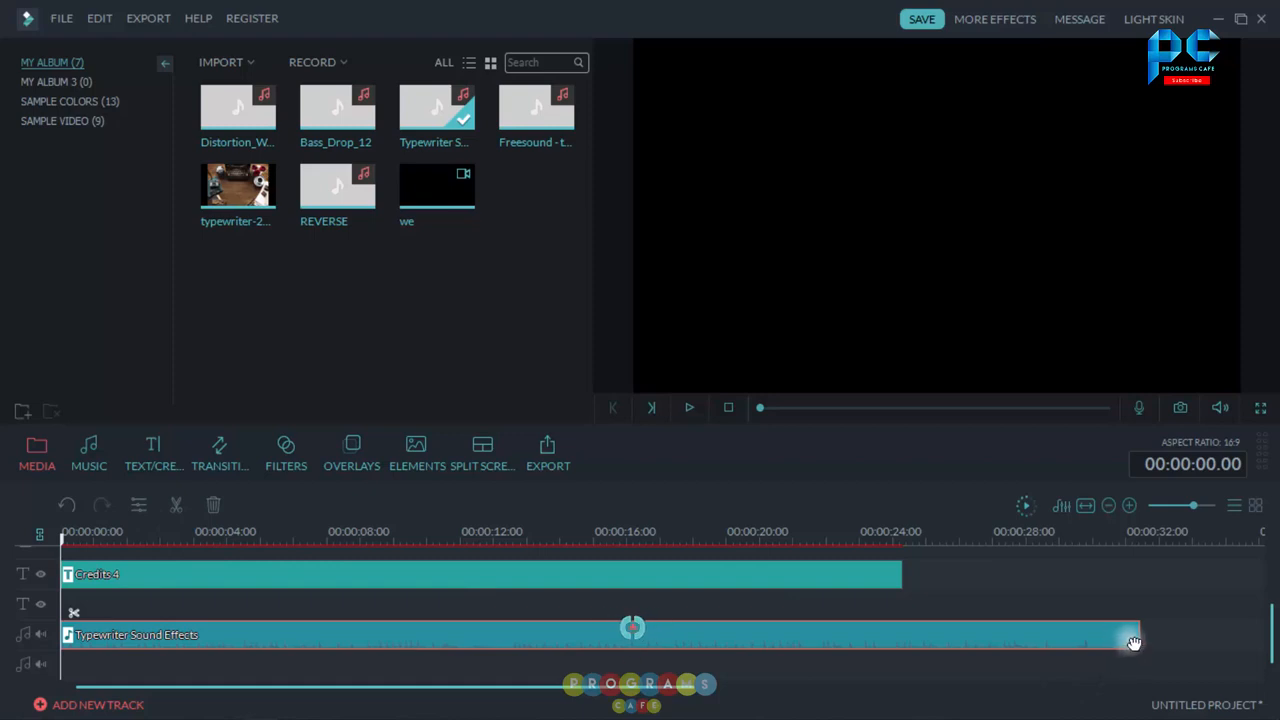
{"action": "left_click_drag", "start_coordinate": [1135, 638], "coordinate": [903, 636]}
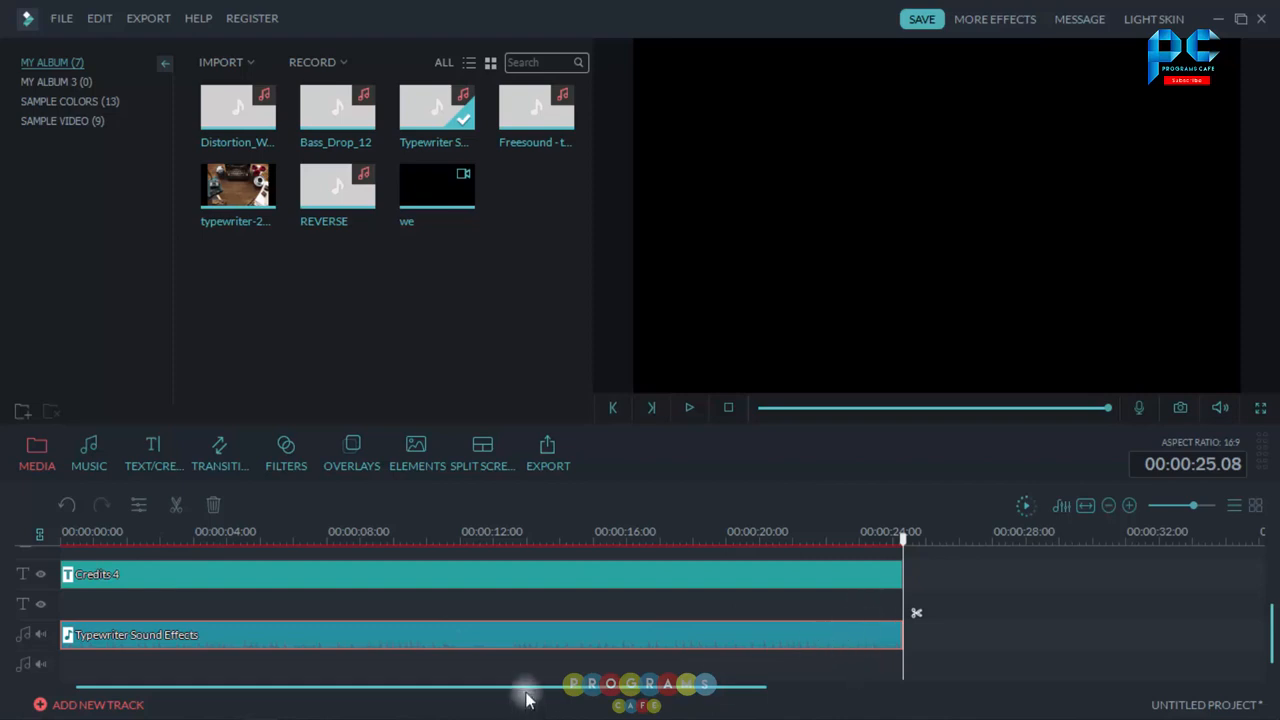
Step: Play back the title with the typewriter sound from the start to preview the result
{"action": "left_click", "coordinate": [731, 409]}
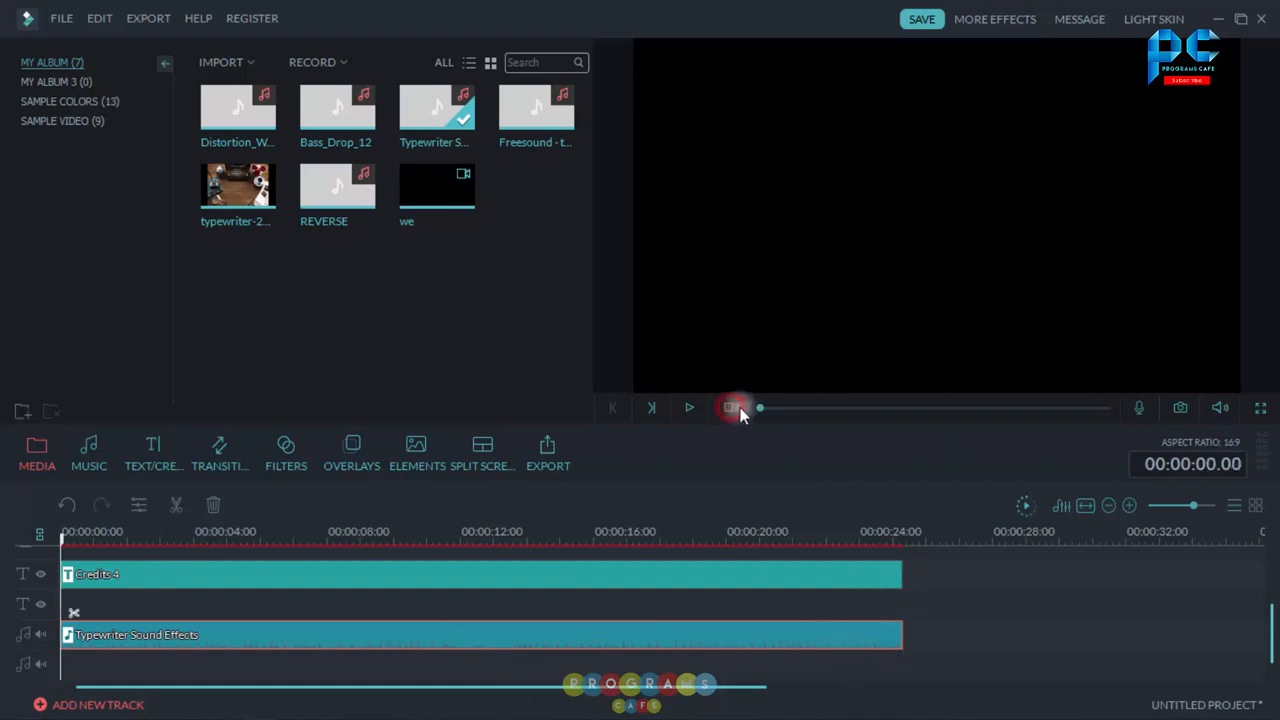
{"action": "left_click", "coordinate": [688, 408]}
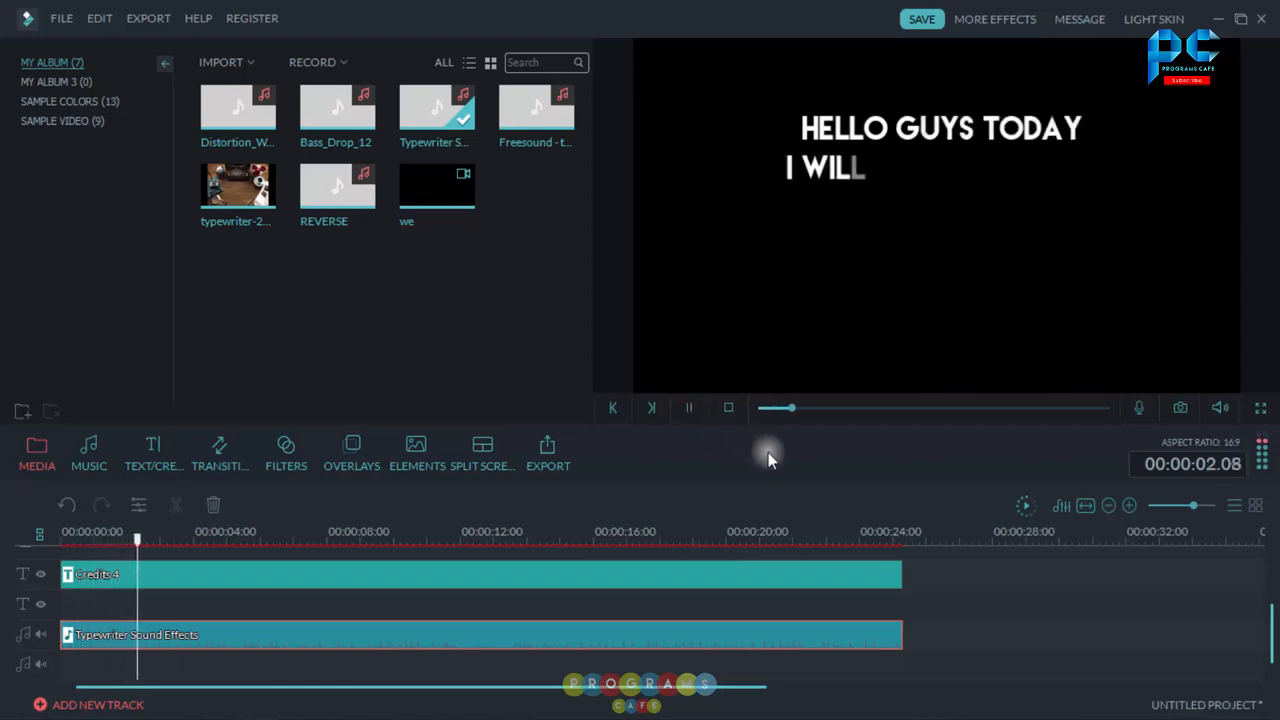
{"action": "left_click", "coordinate": [694, 409]}
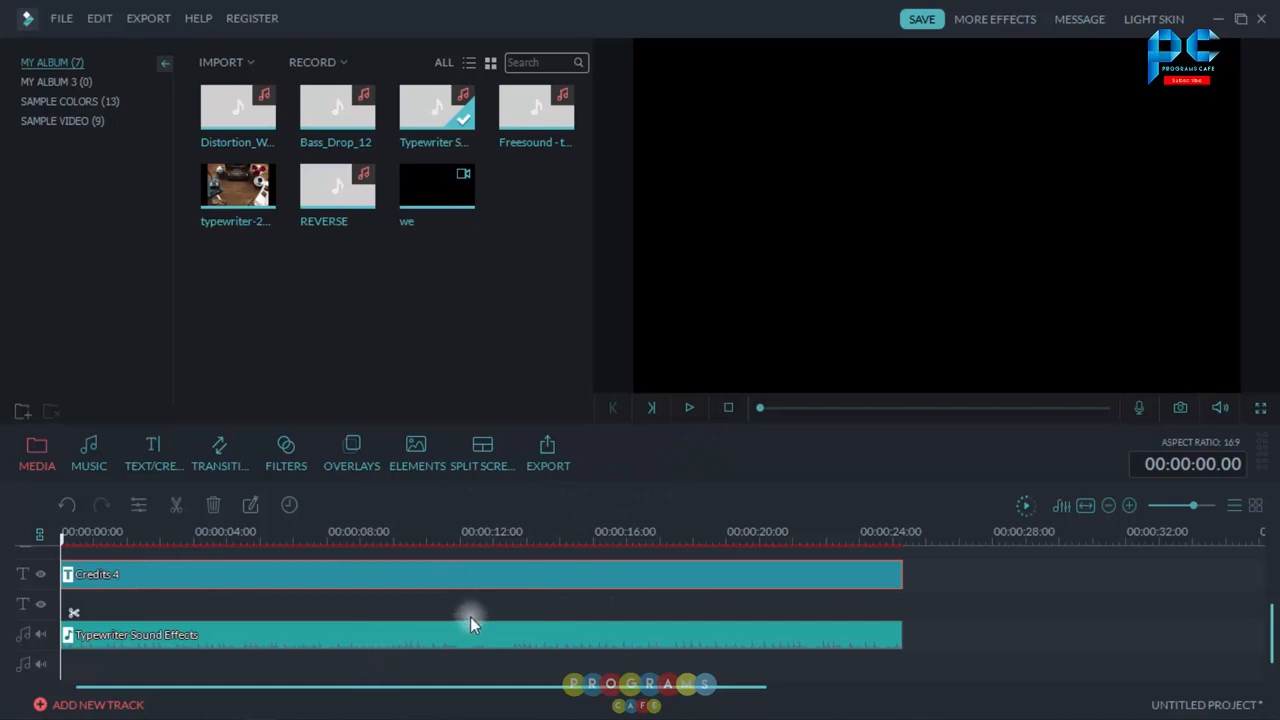
{"action": "left_click", "coordinate": [689, 407]}
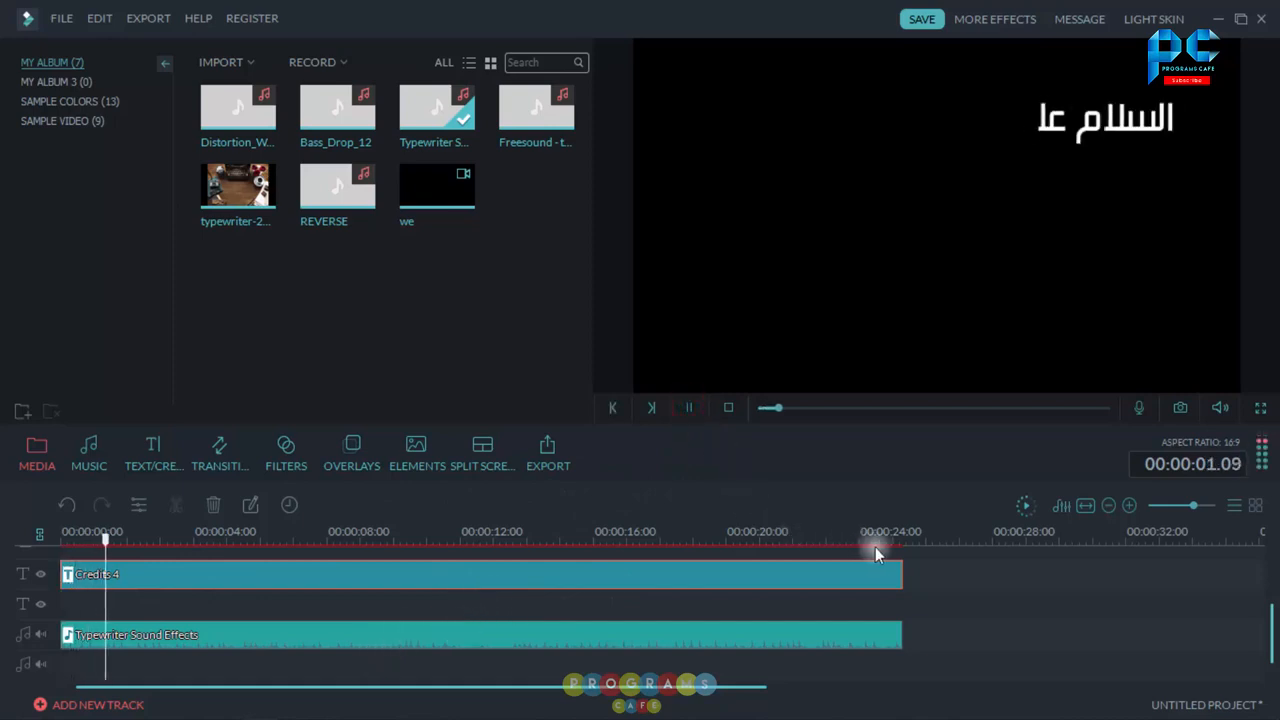